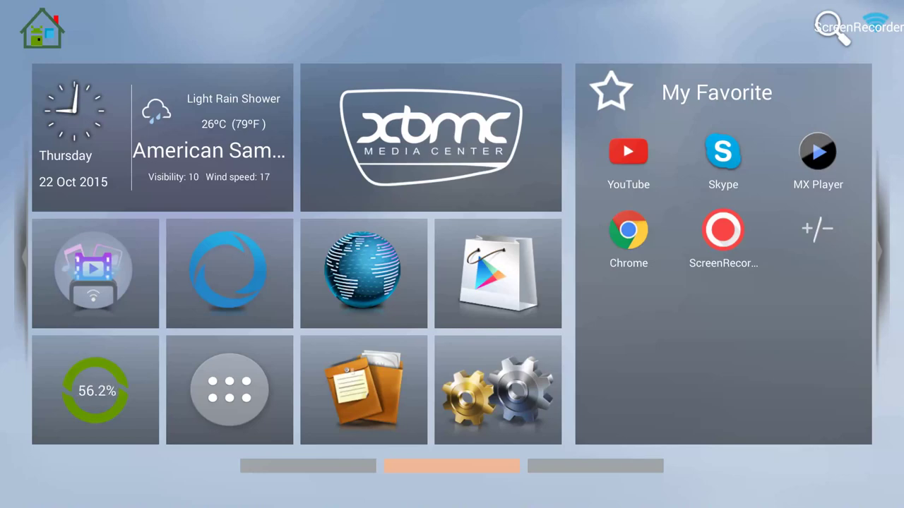
key(Left)
key(Left)
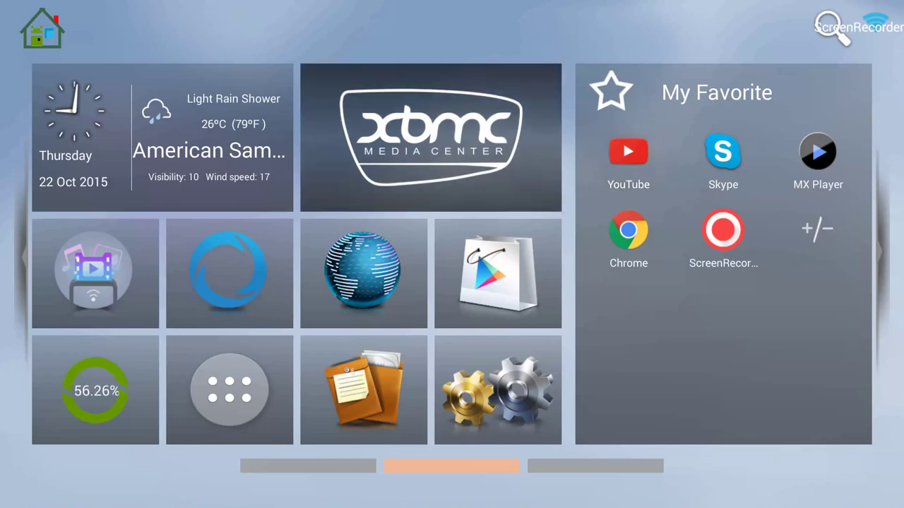
key(Left)
key(Down)
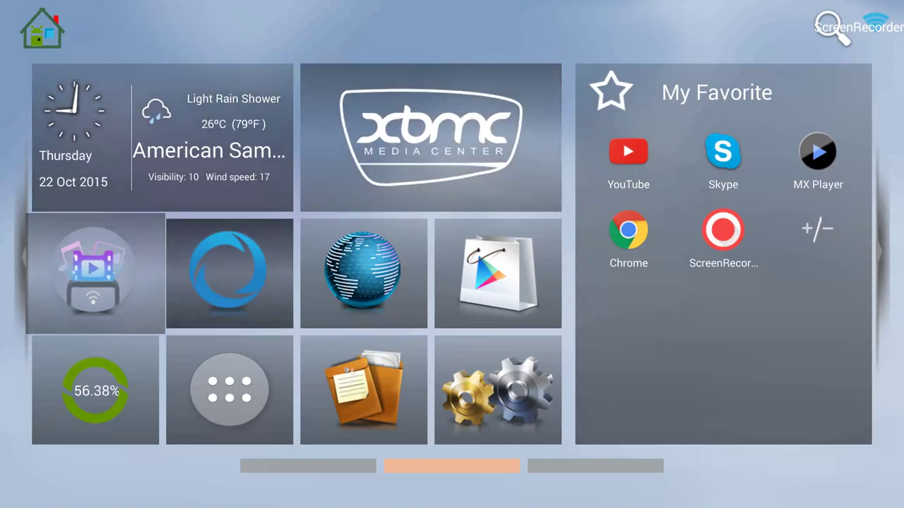
key(Right)
key(Down)
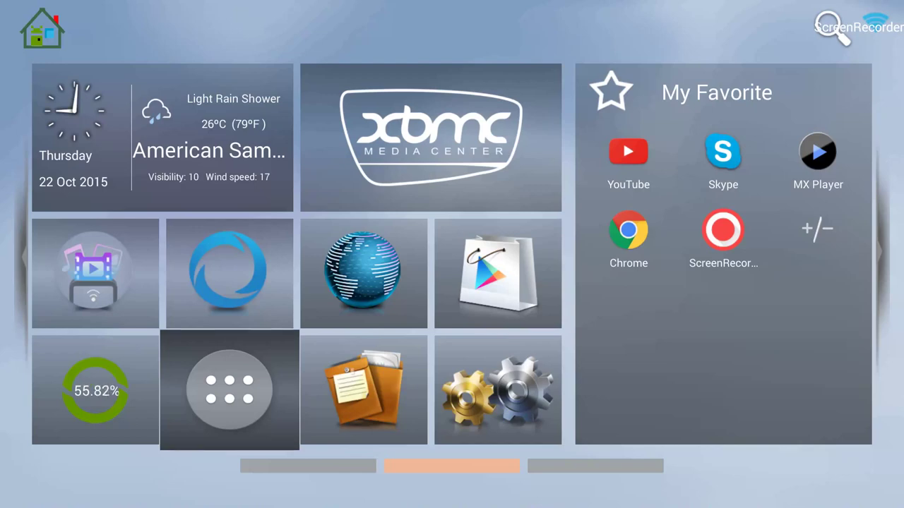
key(Up)
key(Up)
key(Right)
key(Down)
key(Left)
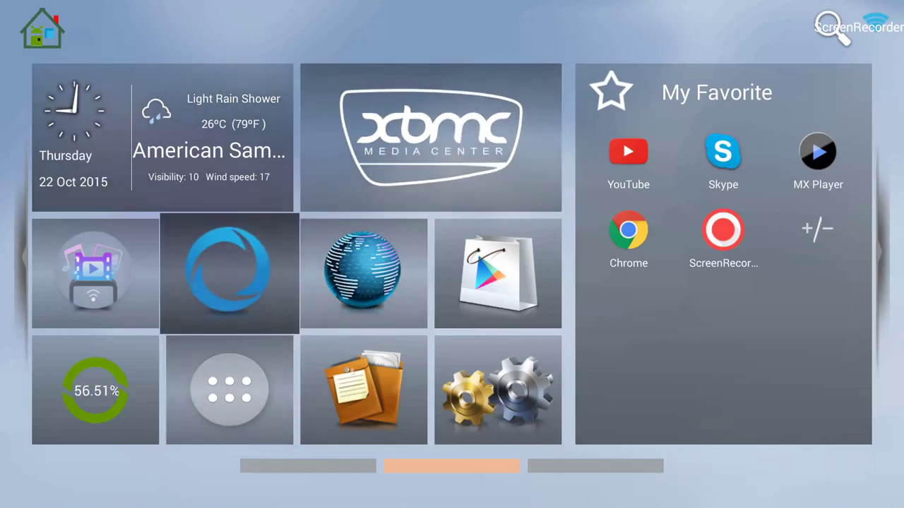
Step: Look up DBMC 15 in the list of all installed apps, and return to the home screen
key(Down)
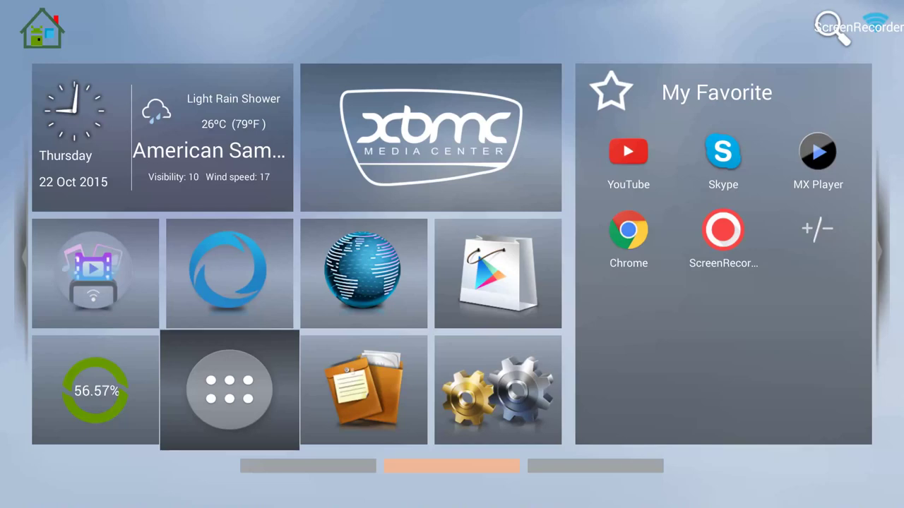
key(Right)
key(Left)
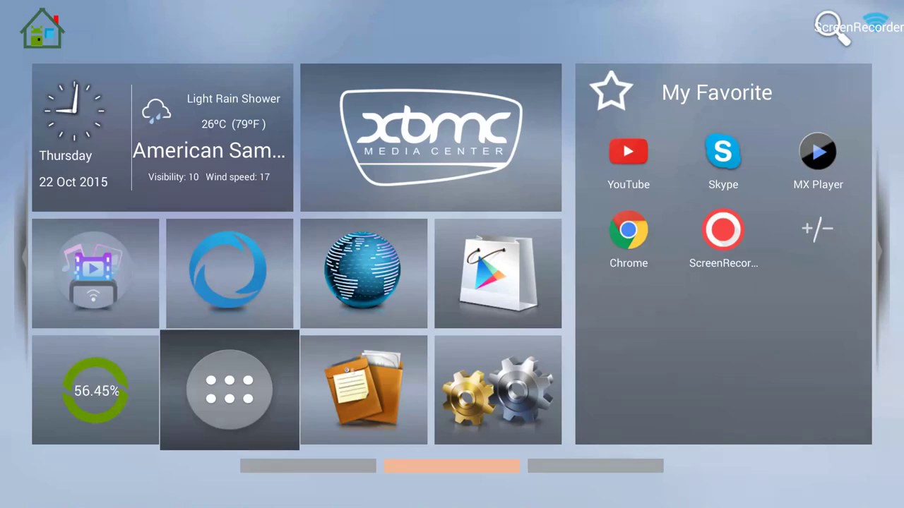
key(Return)
key(Right)
key(Down)
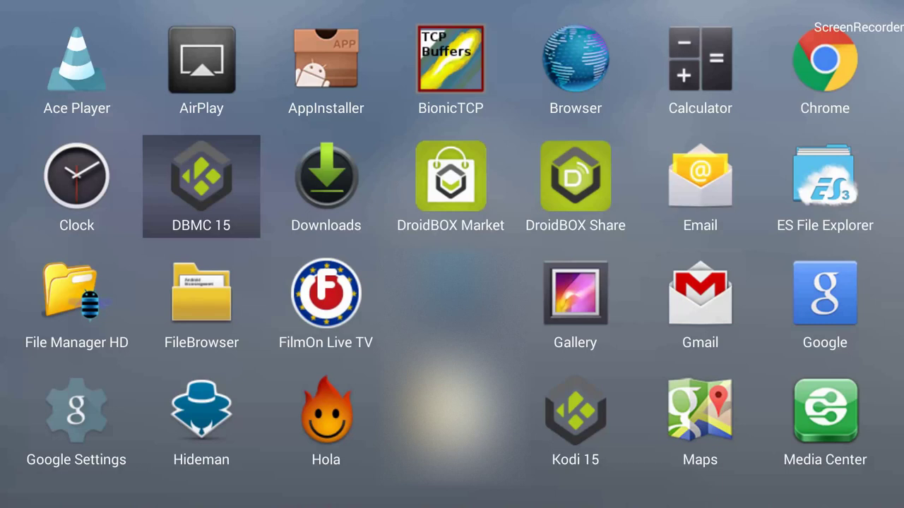
key(Escape)
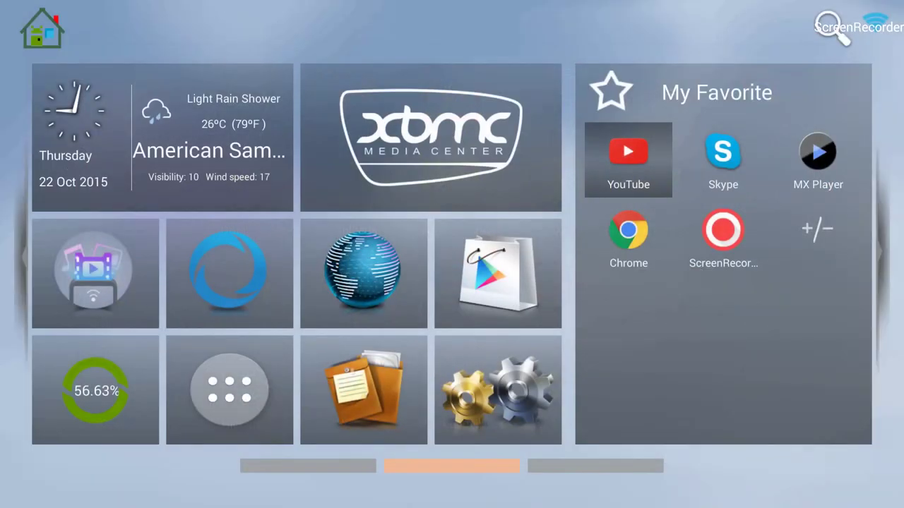
Step: Open the device settings from the home screen
key(Down)
key(Left)
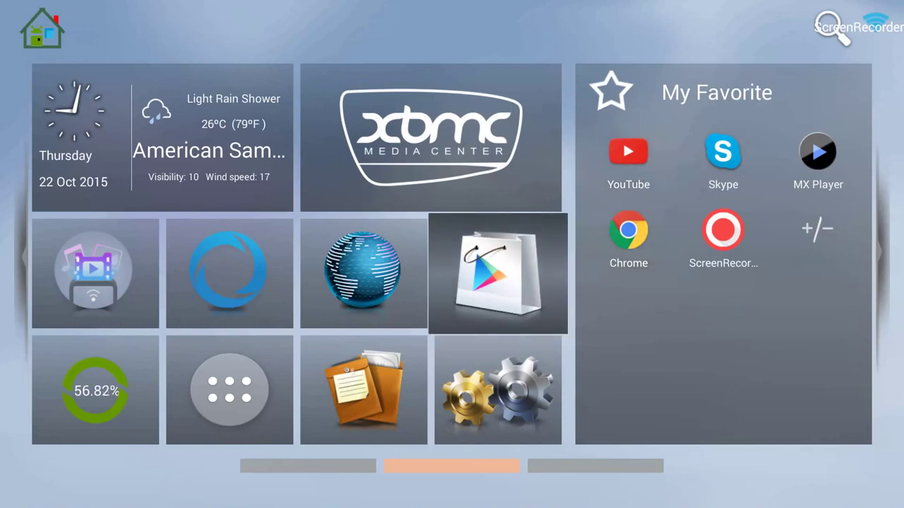
key(Left)
key(Right)
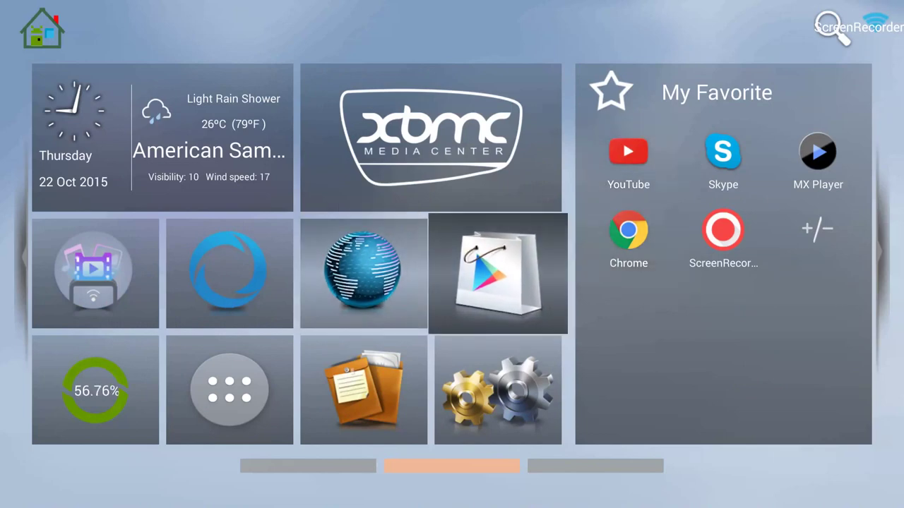
key(Down)
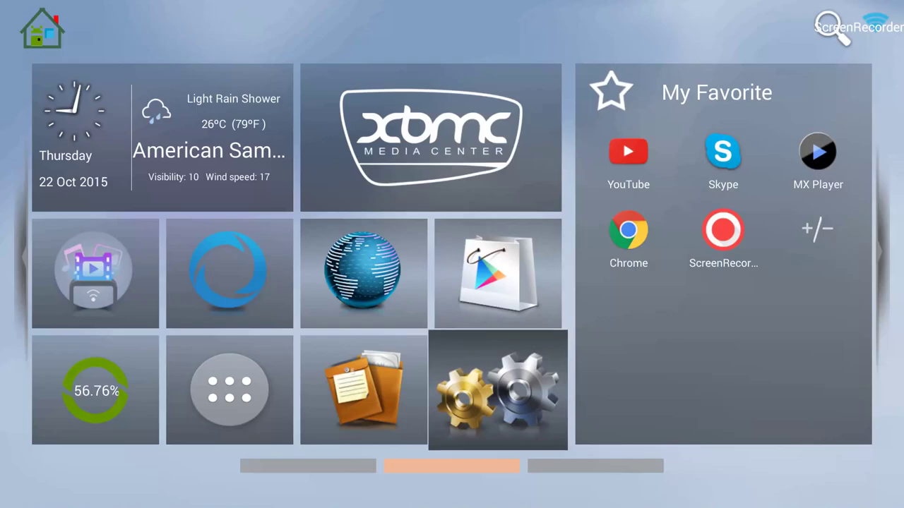
key(Return)
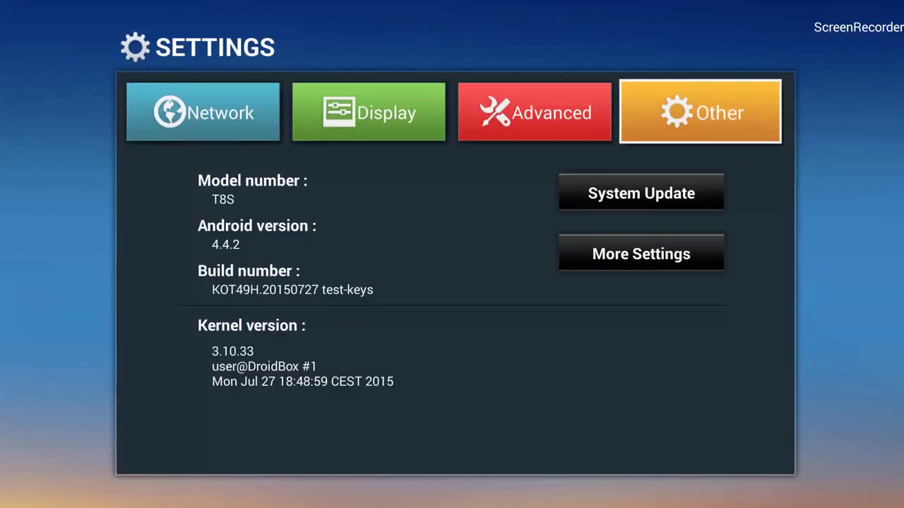
Step: Open More Settings from the Other section of the device settings
key(Left)
key(Right)
key(Down)
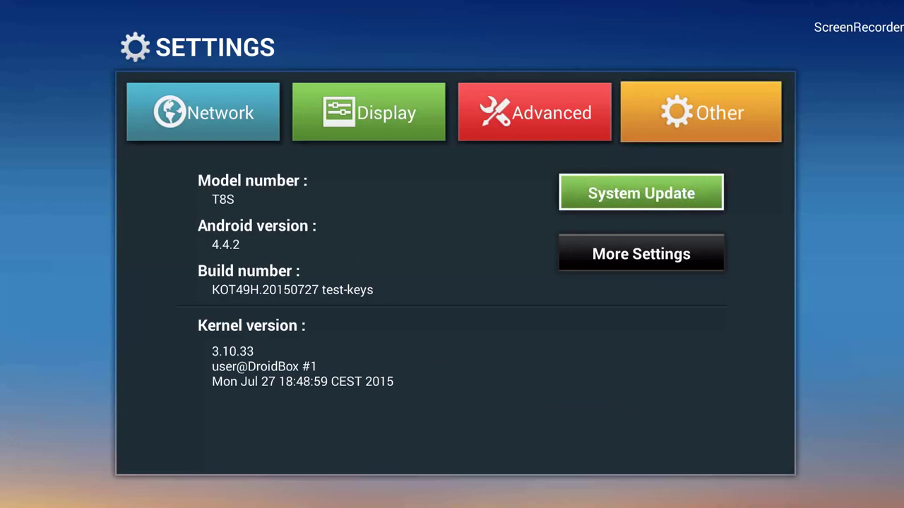
key(Down)
key(Return)
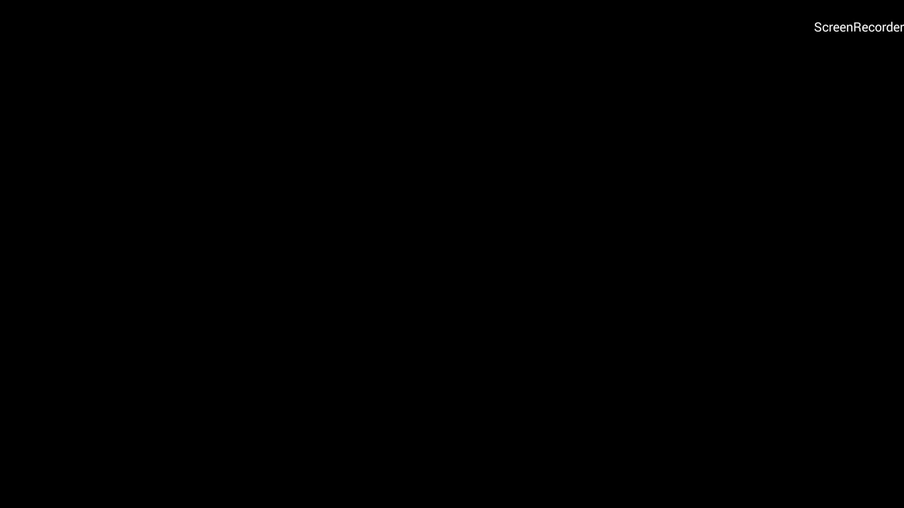
Step: Open the Apps page under Device in the Android settings
key(Down)
key(Down)
key(Down)
key(Down)
key(Down)
key(Down)
key(Down)
key(Down)
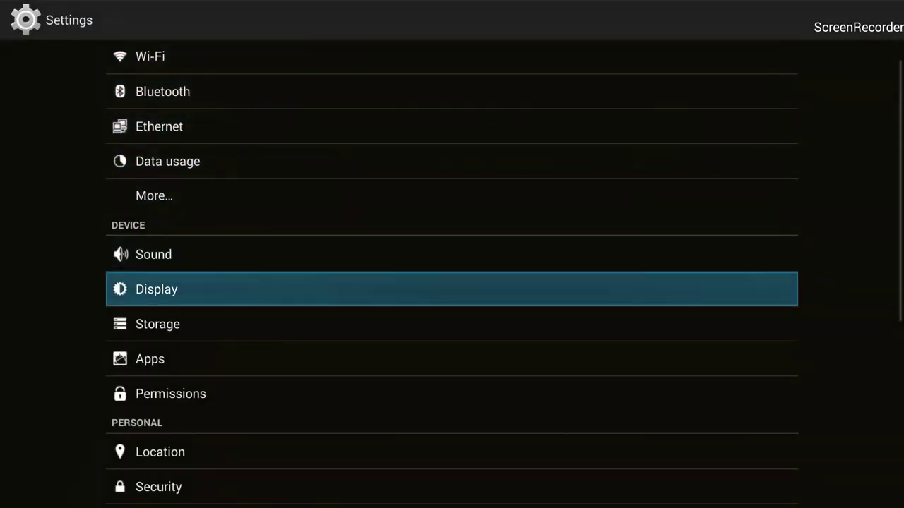
key(Return)
Step: Open the app info of DBMC 15 from the list of downloaded apps
key(Down)
key(Down)
key(Down)
key(Down)
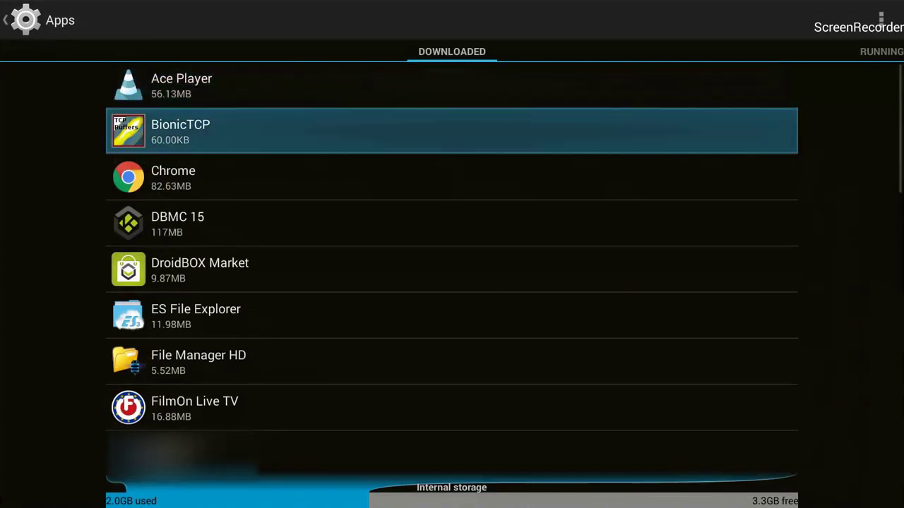
key(Up)
key(Down)
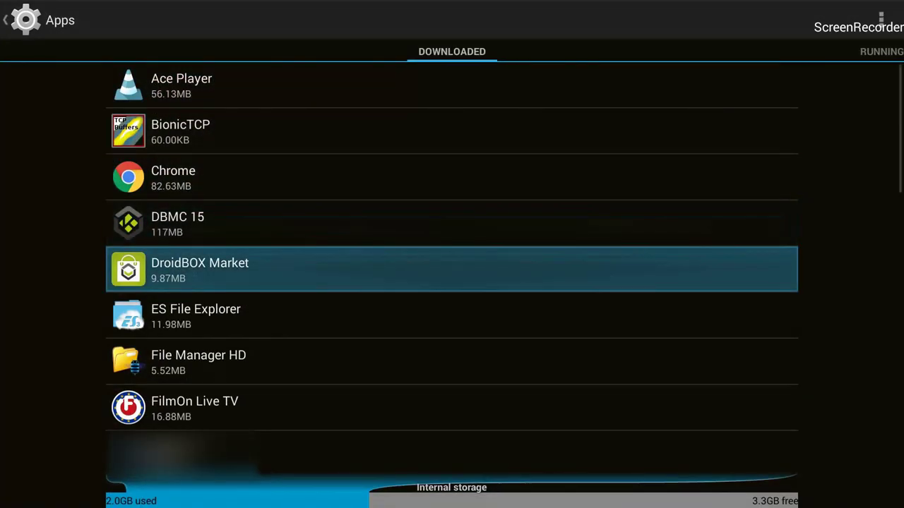
key(Up)
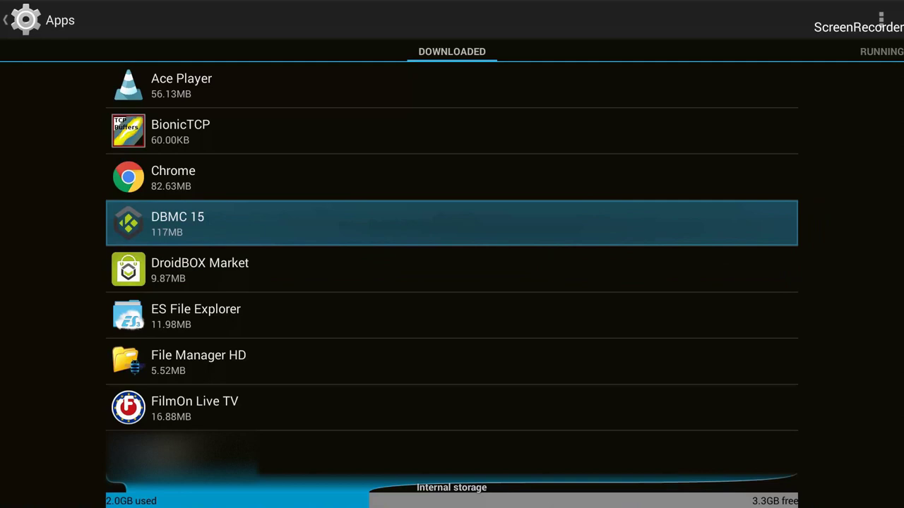
key(Return)
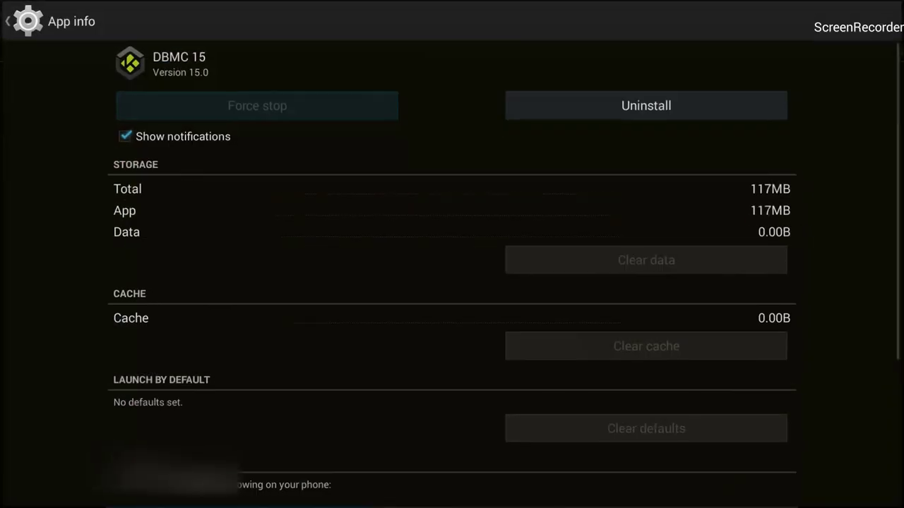
Step: Uninstall DBMC 15, confirm the removal, and return to the home screen
key(Right)
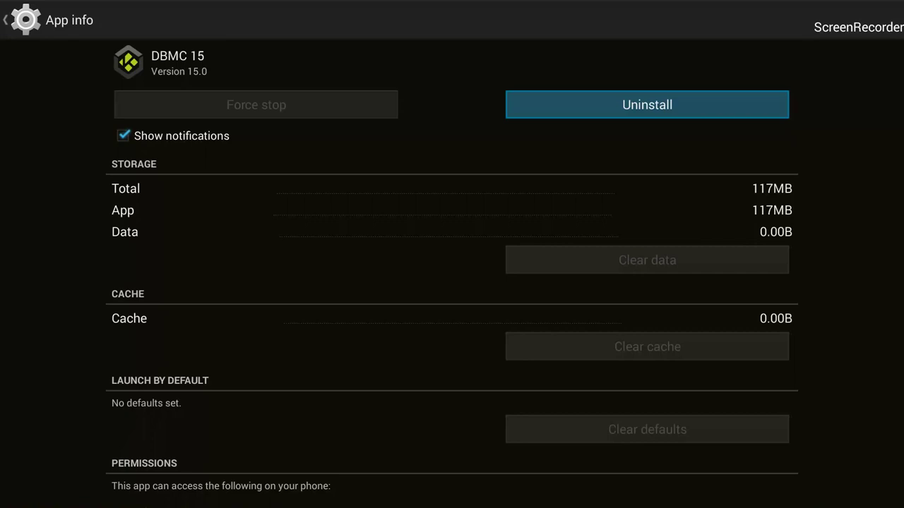
key(Down)
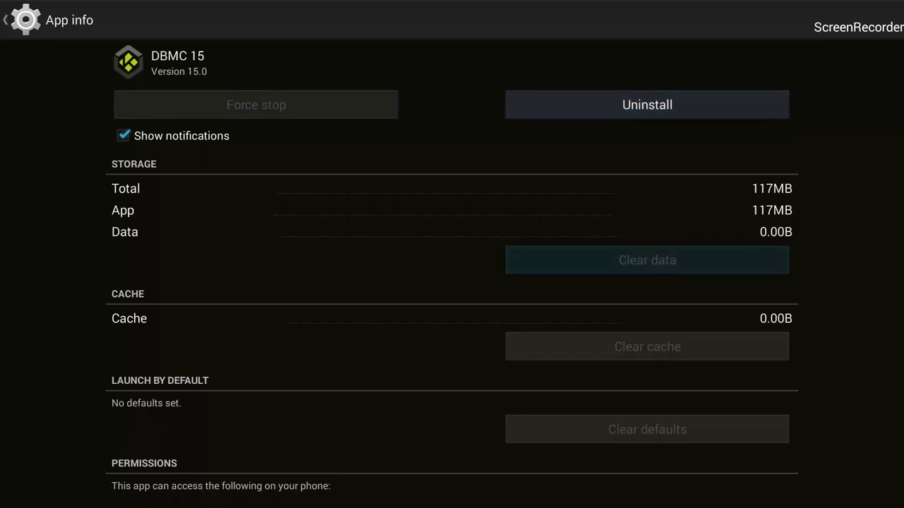
key(Up)
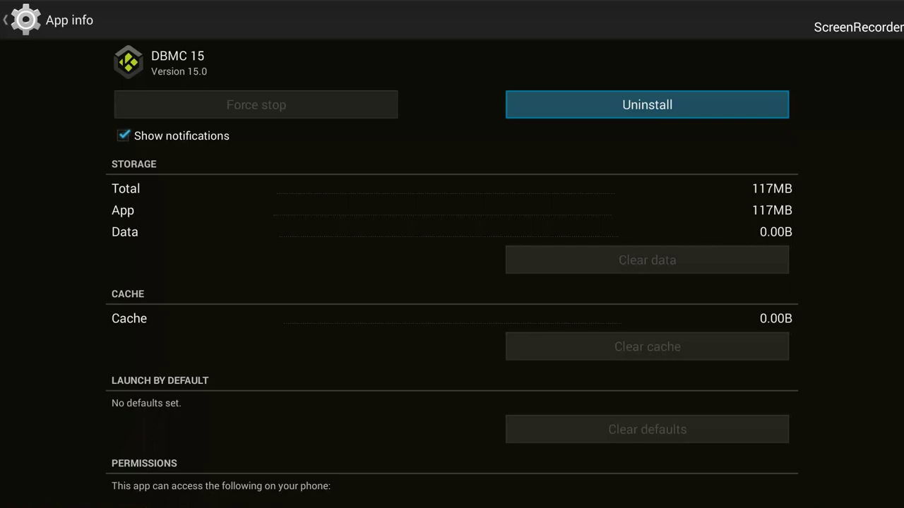
key(Return)
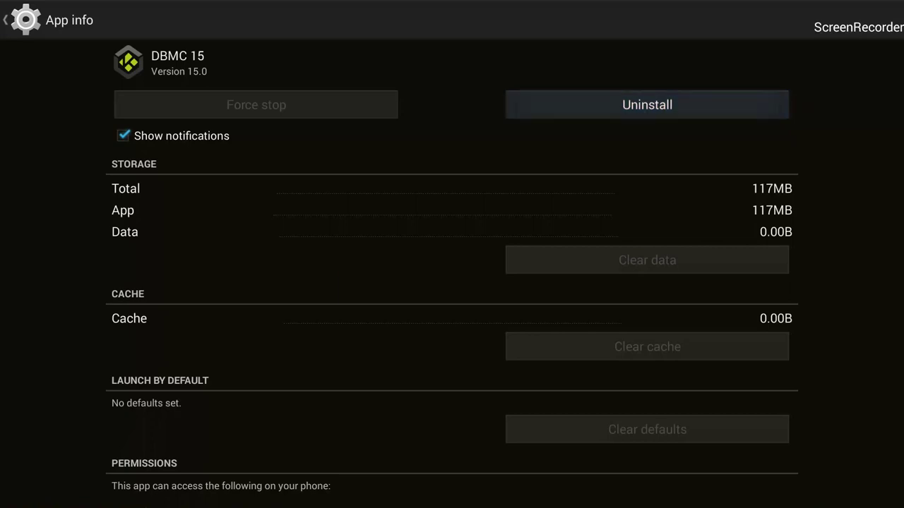
key(Right)
key(Return)
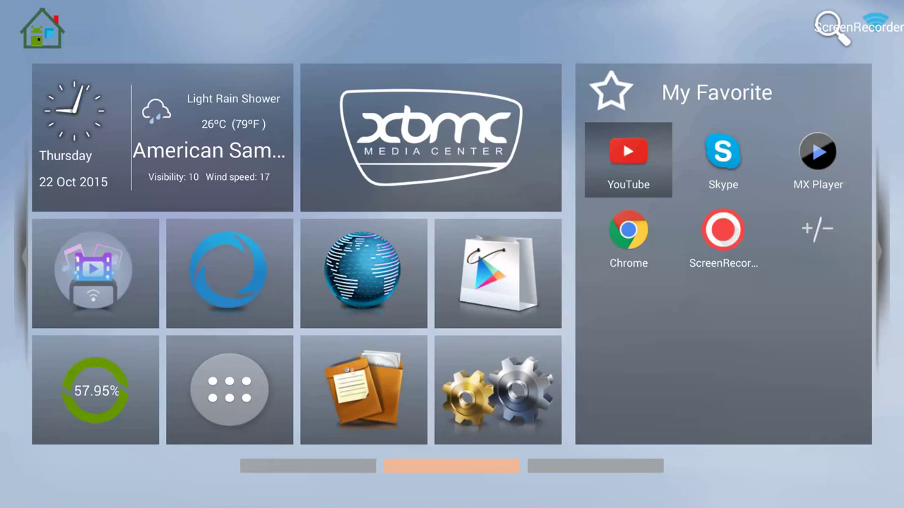
Step: Open the list of all installed apps from the home screen
key(Left)
key(Left)
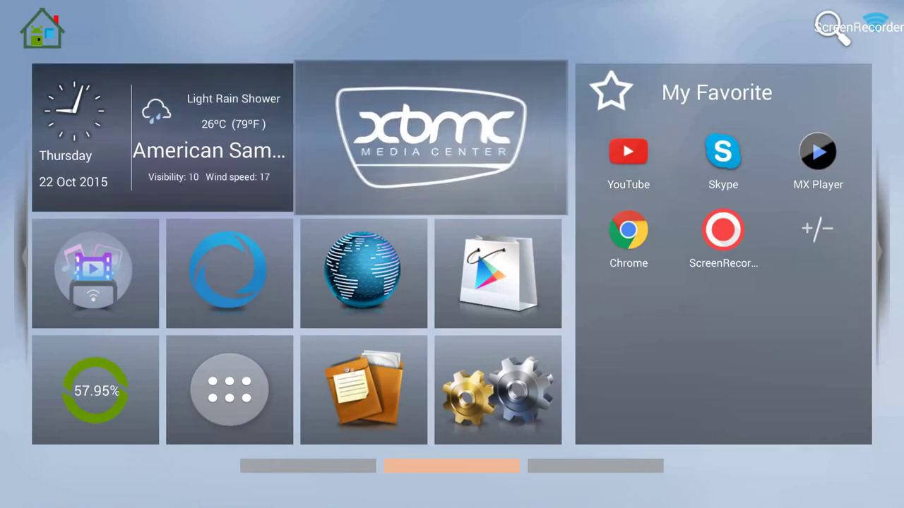
key(Down)
key(Right)
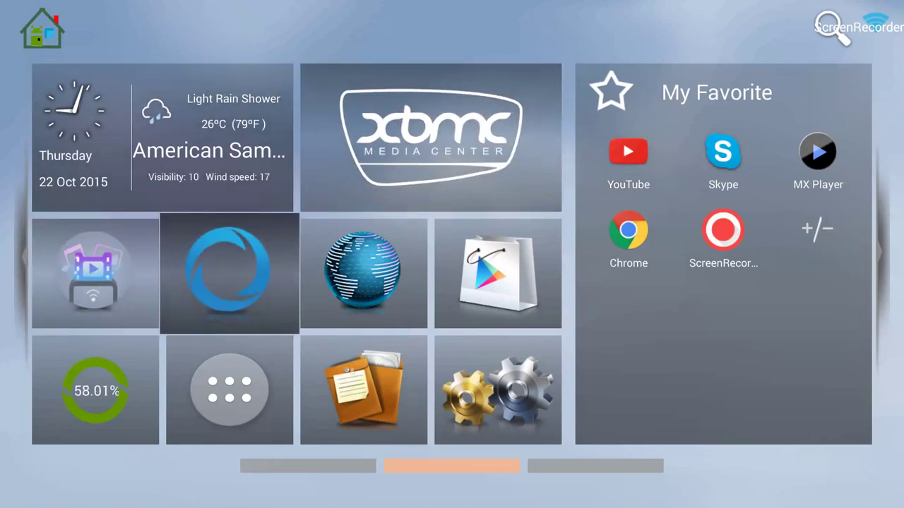
key(Down)
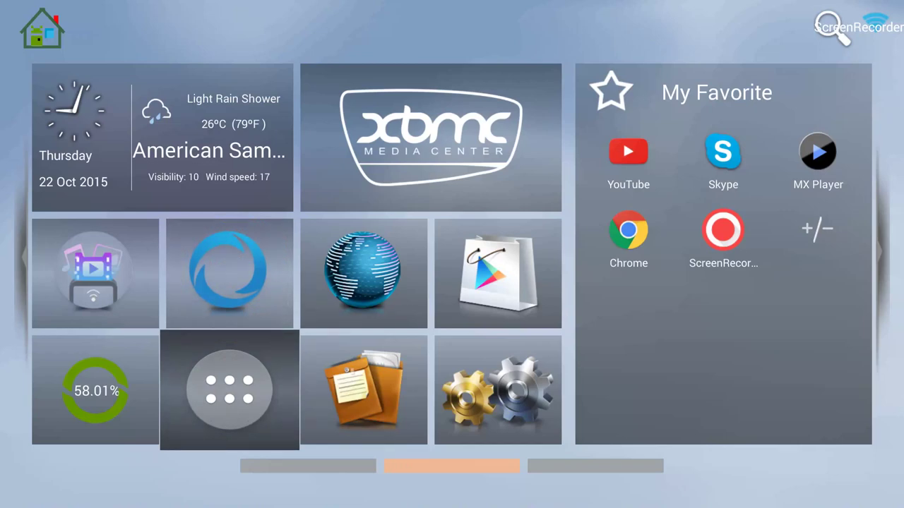
key(Return)
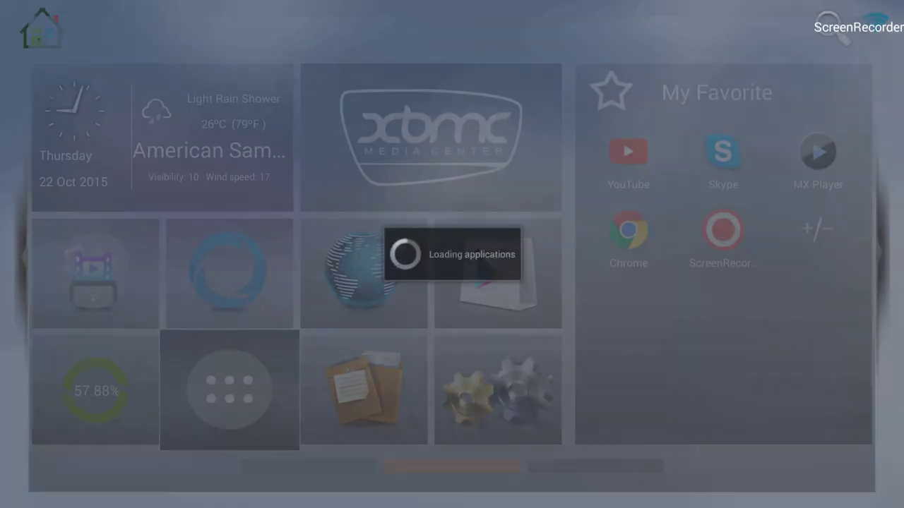
Step: Launch ES File Explorer from the installed apps
key(Right)
key(Right)
key(Right)
key(Right)
key(Right)
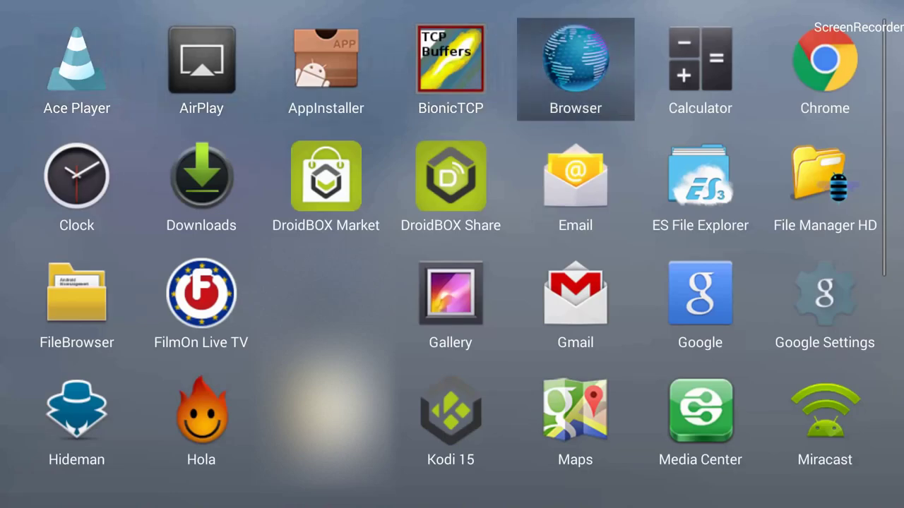
key(Down)
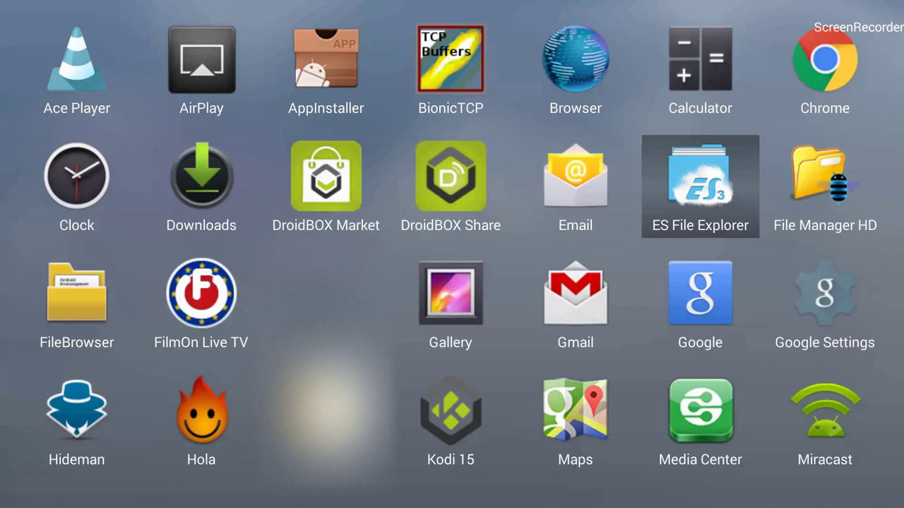
key(Left)
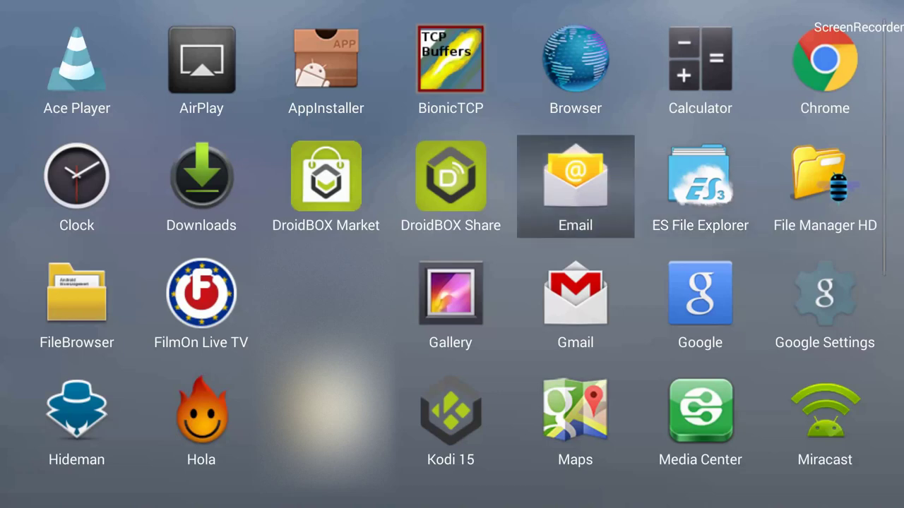
key(Right)
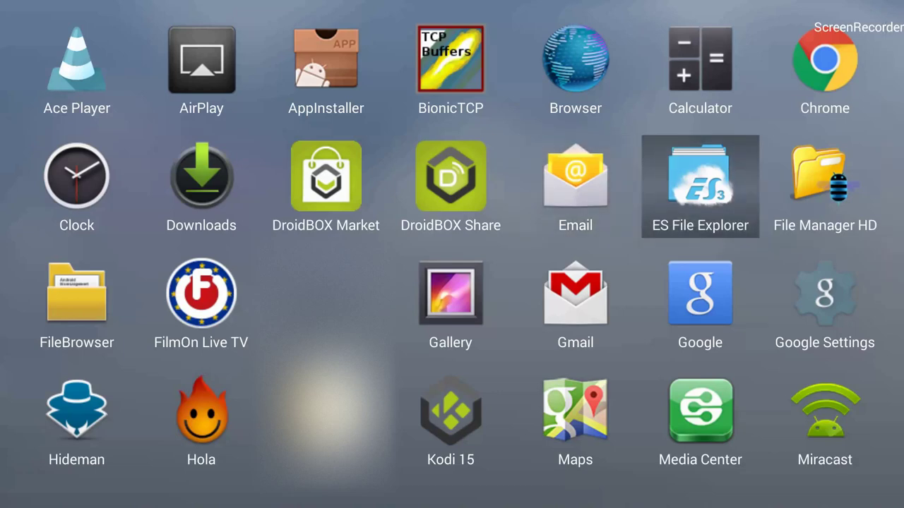
key(Return)
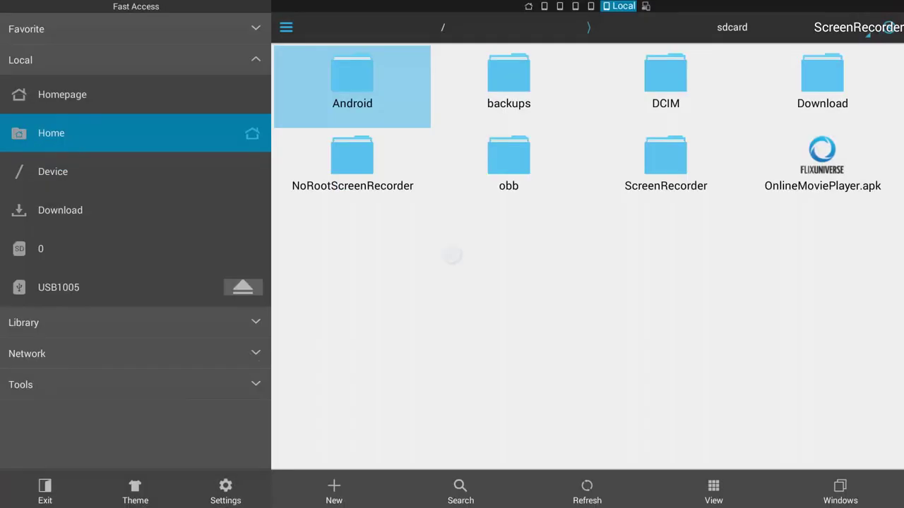
Step: Collapse the Local section of the Fast Access list
key(Left)
key(Up)
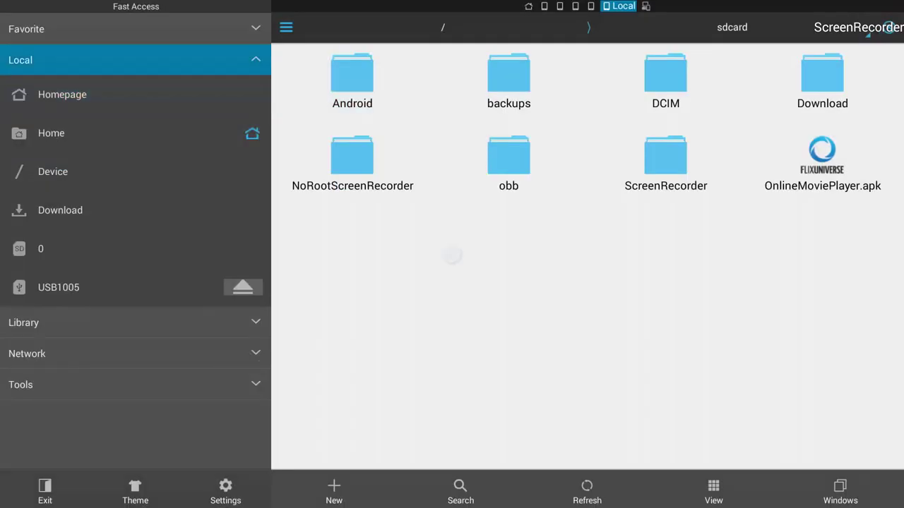
key(Return)
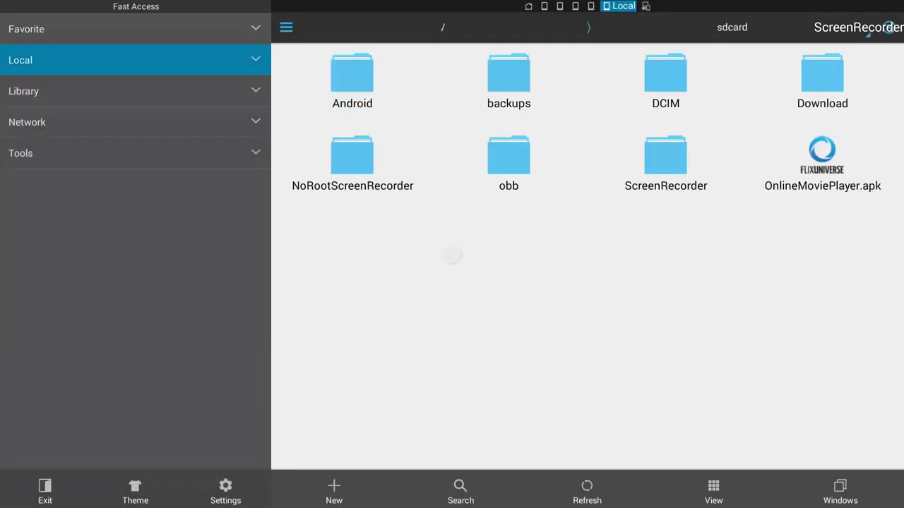
Step: Expand the Local section of the Fast Access list
key(Down)
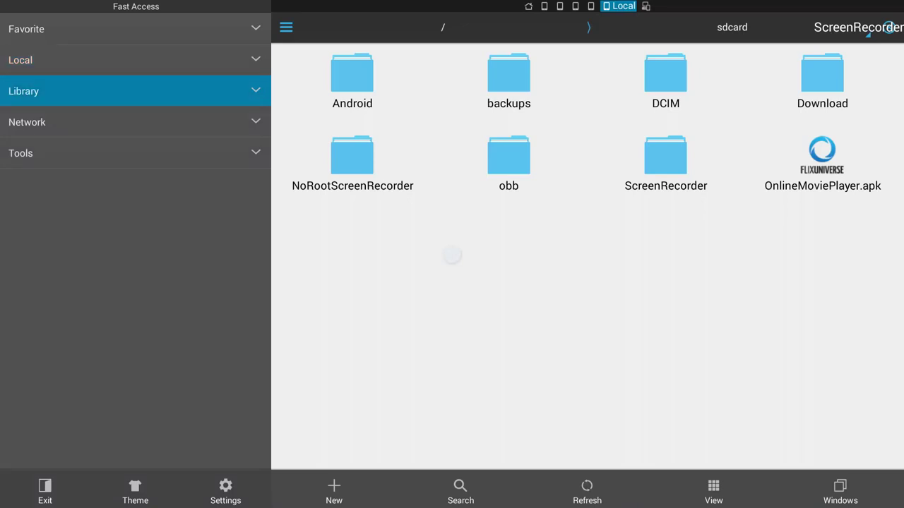
key(Down)
key(Up)
key(Up)
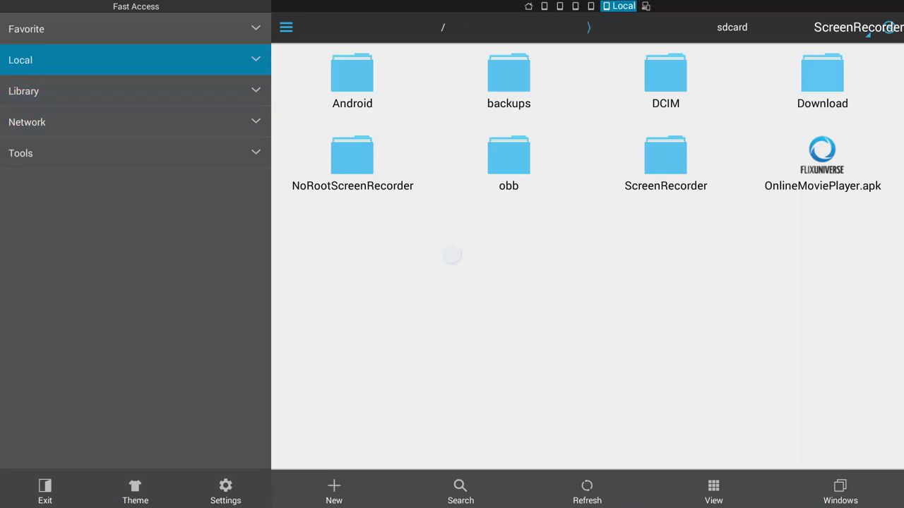
key(Down)
key(Up)
key(Return)
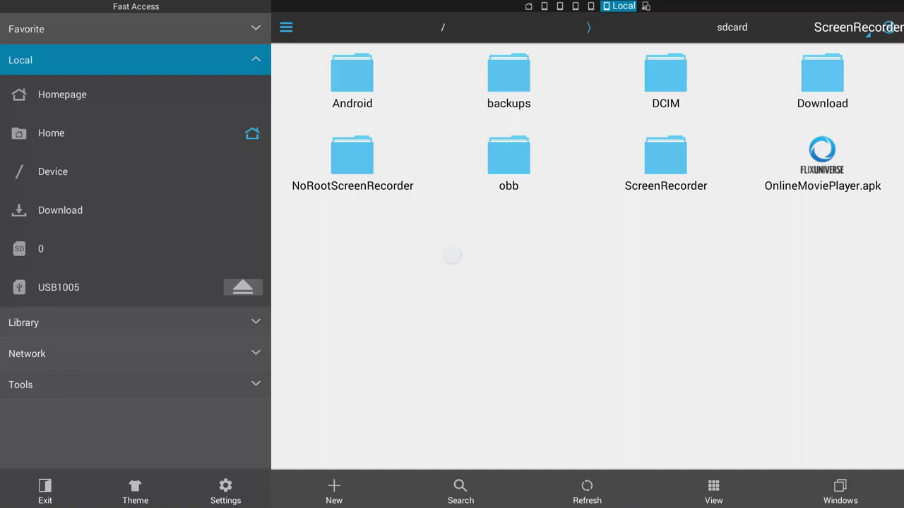
Step: Open the Device location from the Local section to show the root folders
key(Down)
key(Down)
key(Down)
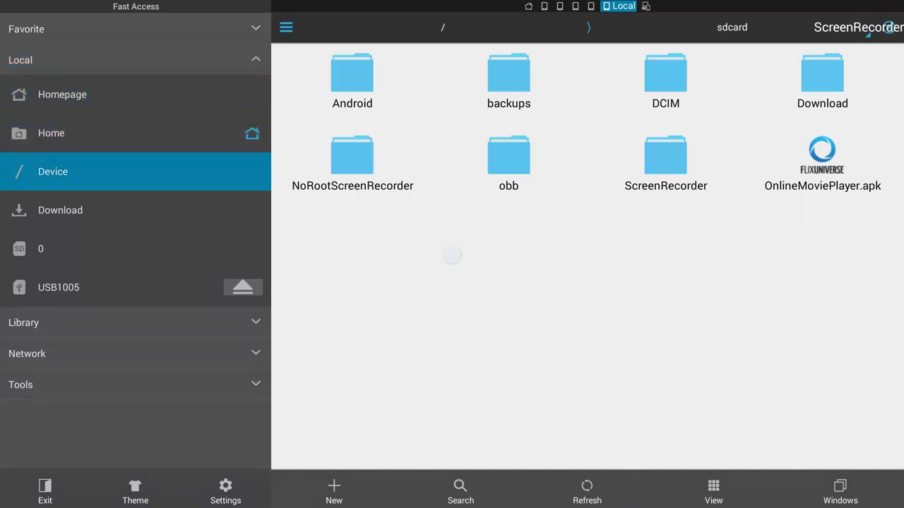
key(Return)
Step: Open the system folder in the device's root directory
key(Right)
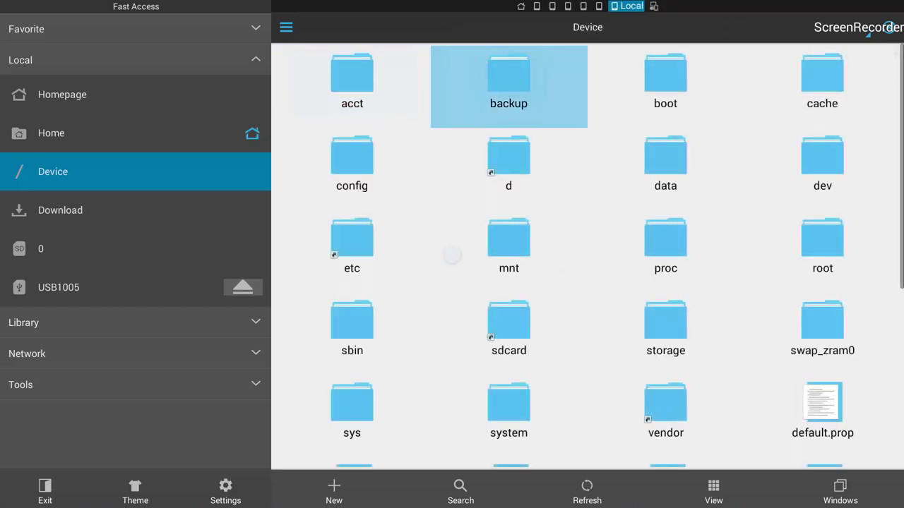
key(Right)
key(Down)
key(Down)
key(Down)
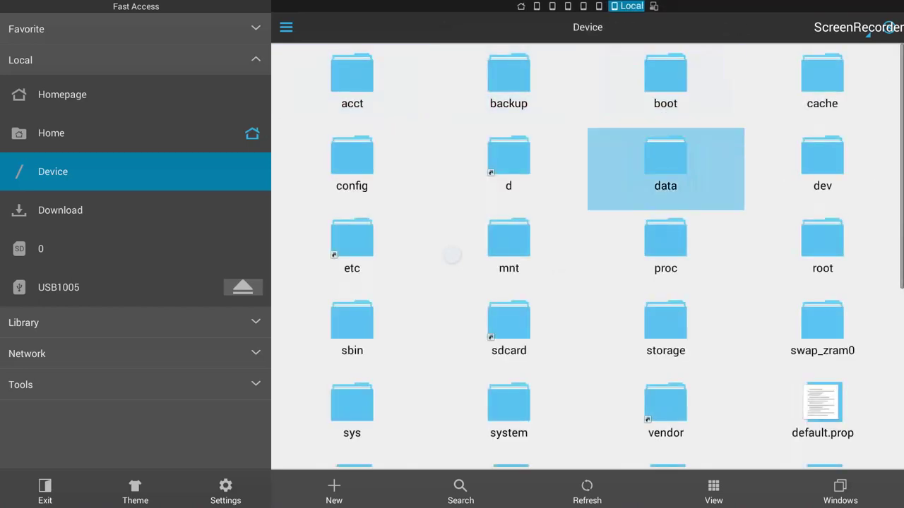
key(Down)
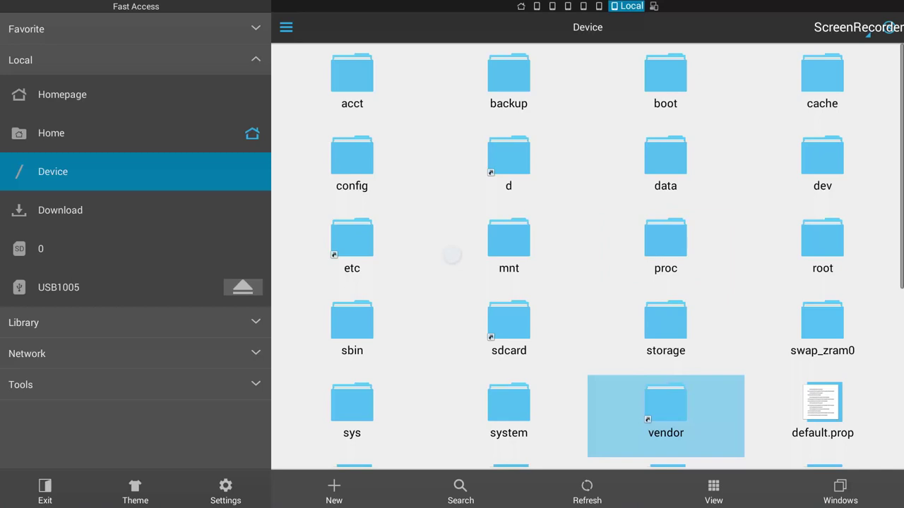
key(Left)
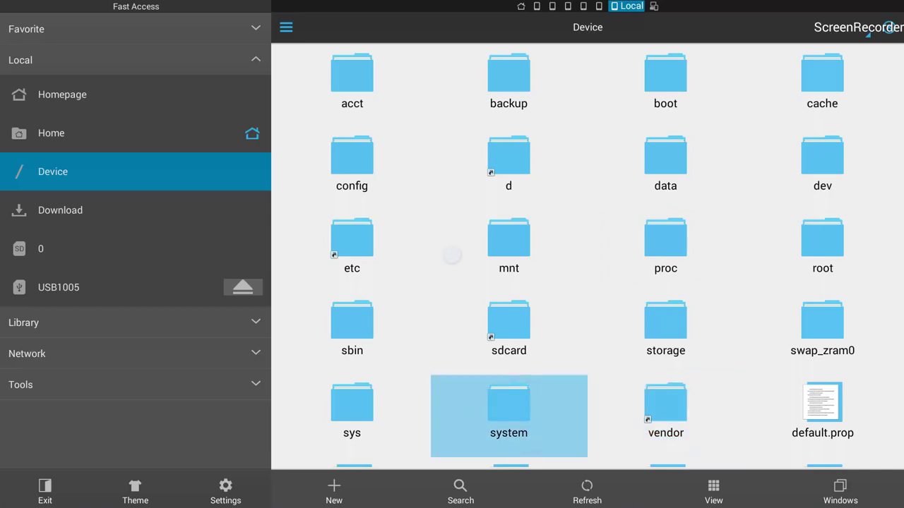
key(Return)
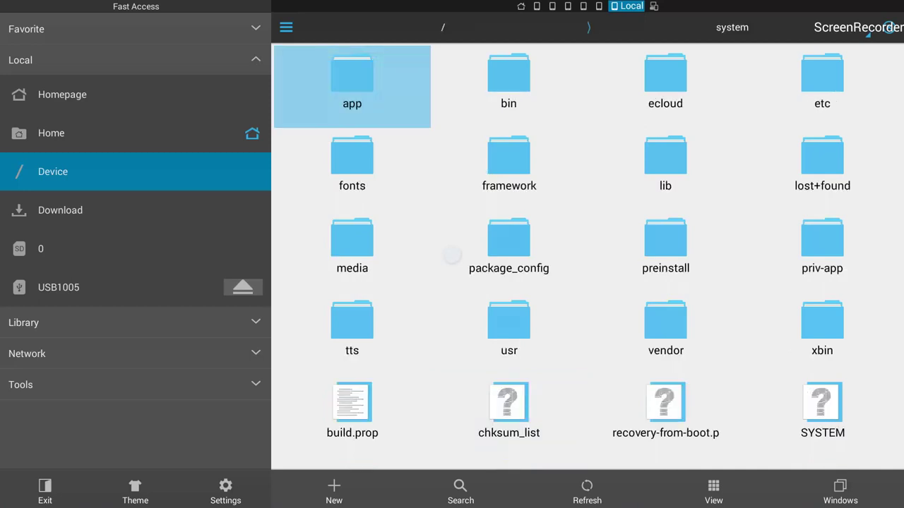
Step: Open the preinstall folder inside the system folder
key(Right)
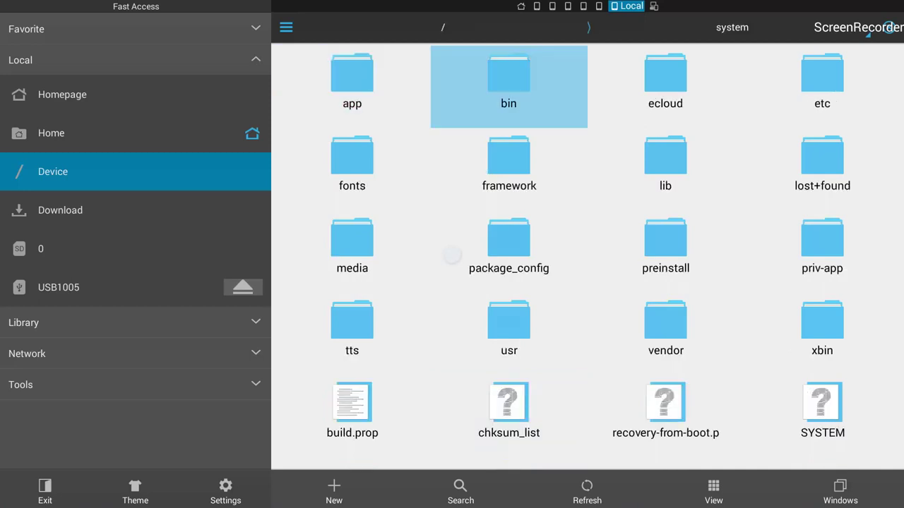
key(Right)
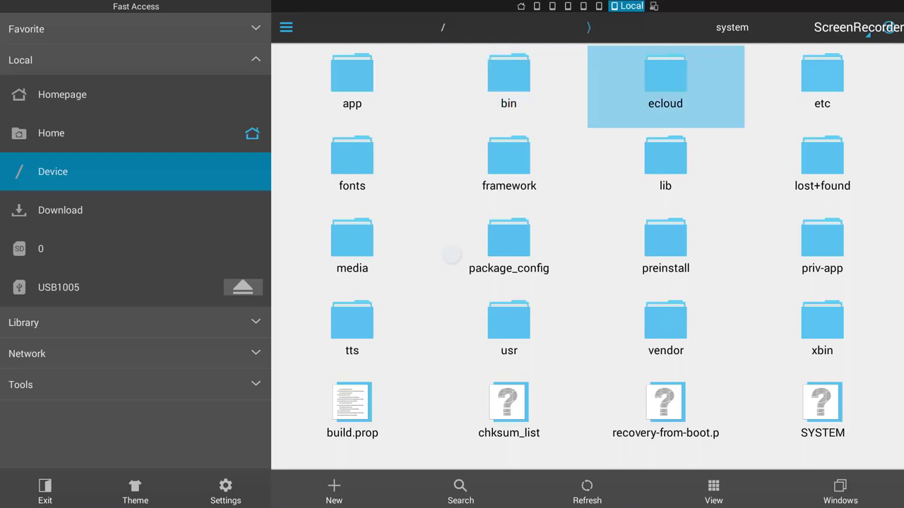
key(Down)
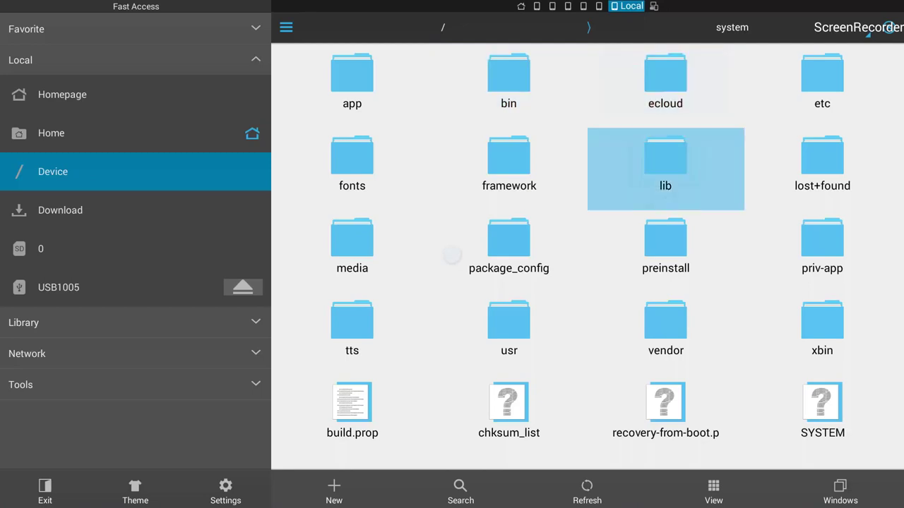
key(Down)
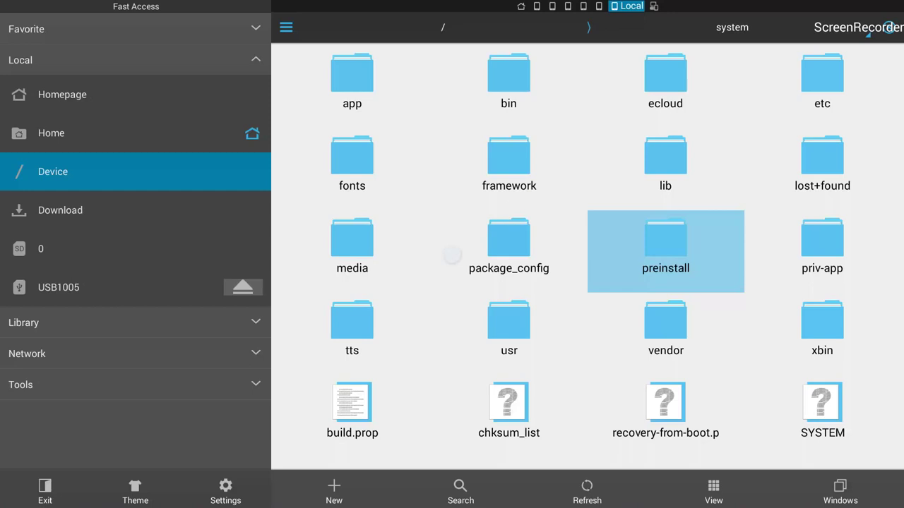
key(Return)
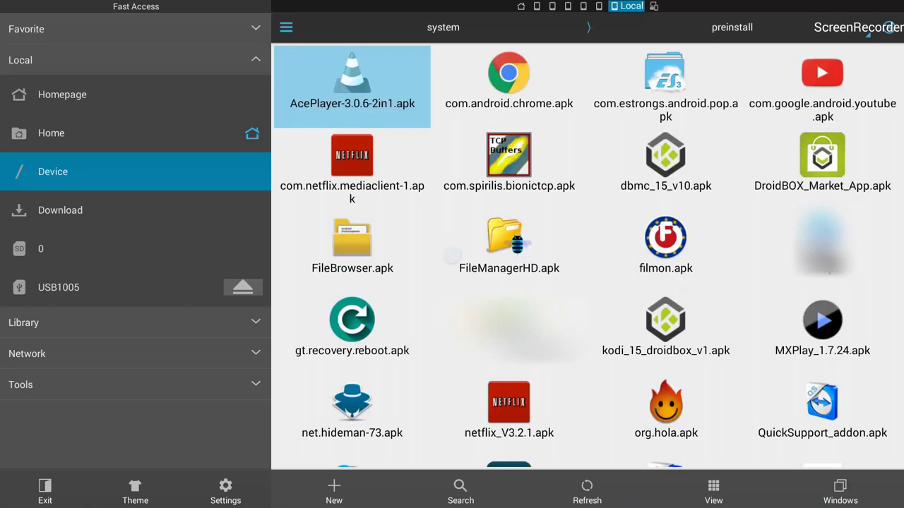
Step: Look through the APK files in the preinstall folder
key(Right)
key(Right)
key(Down)
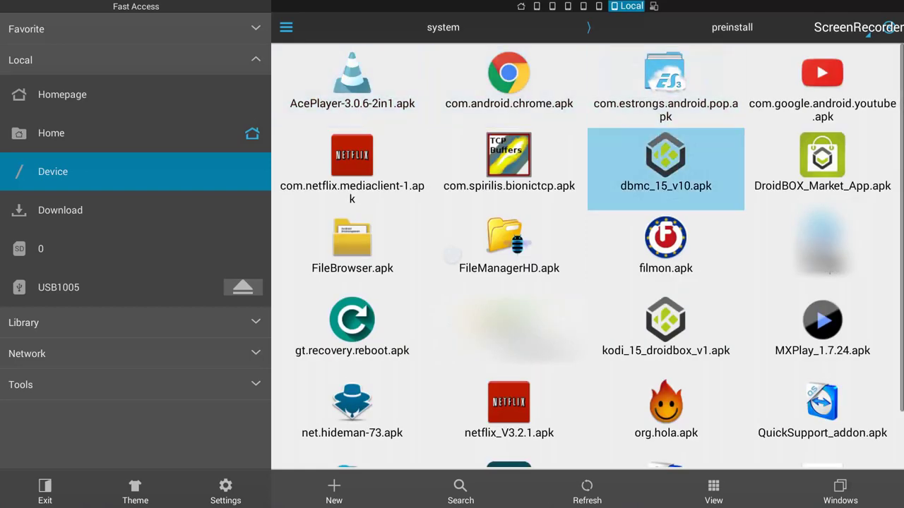
key(Down)
key(Down)
key(Down)
key(Down)
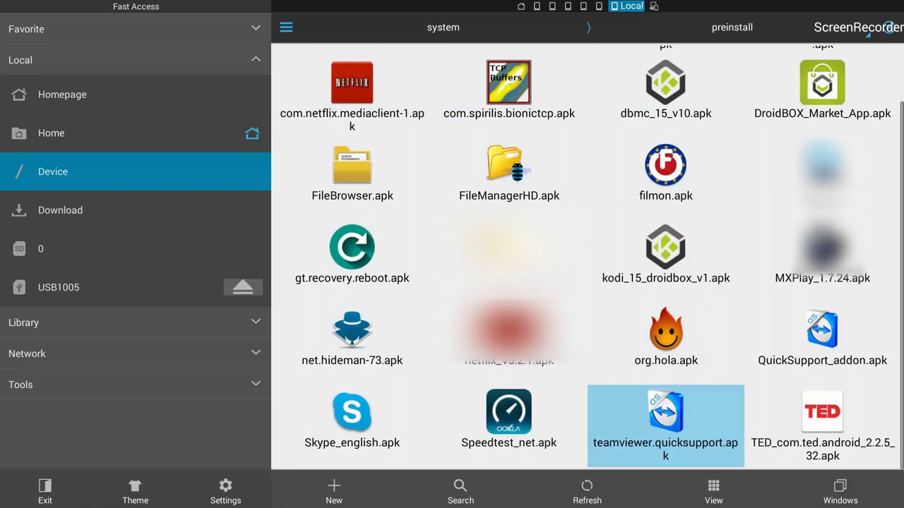
key(Up)
key(Up)
key(Up)
key(Up)
key(Down)
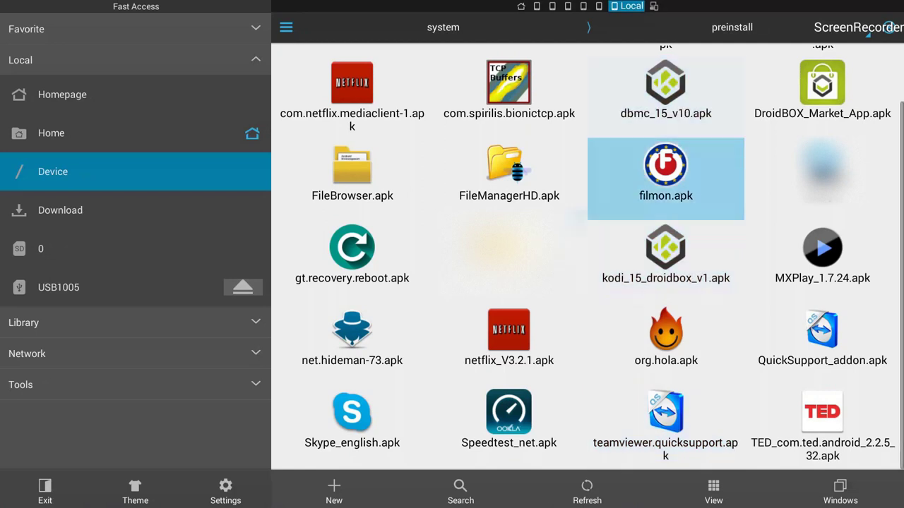
key(Down)
key(Down)
key(Down)
key(Up)
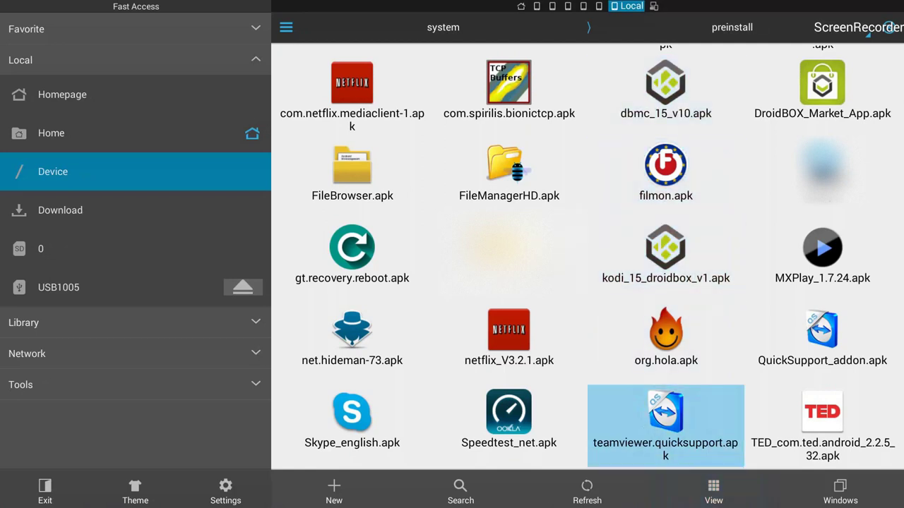
key(Right)
key(Up)
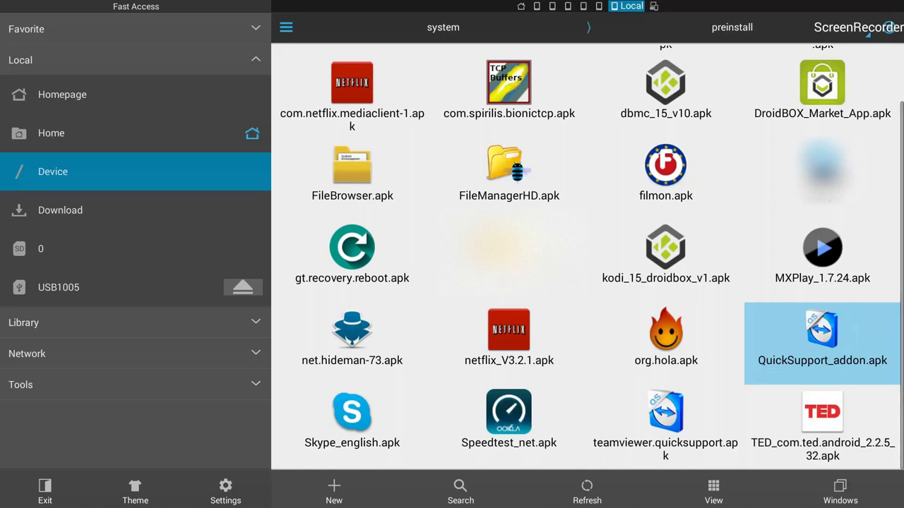
key(Up)
key(Left)
key(Down)
key(Down)
key(Up)
key(Up)
key(Up)
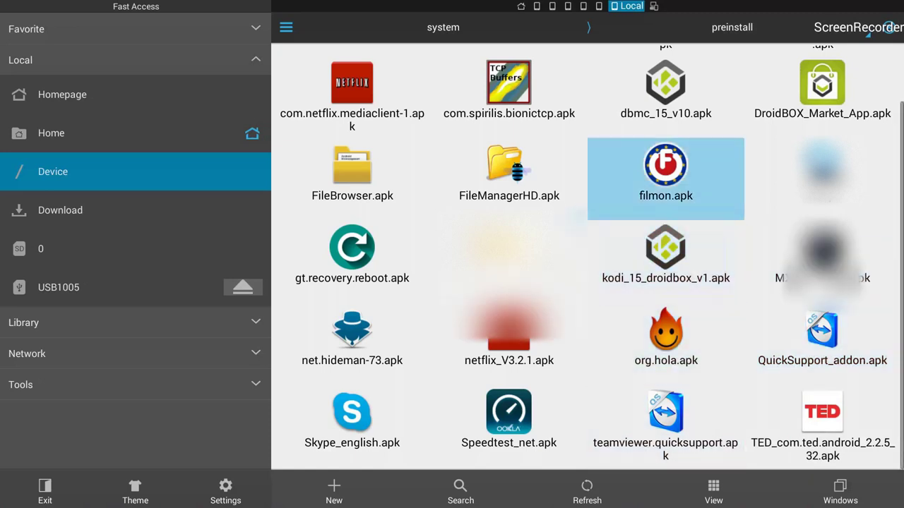
key(Up)
key(Up)
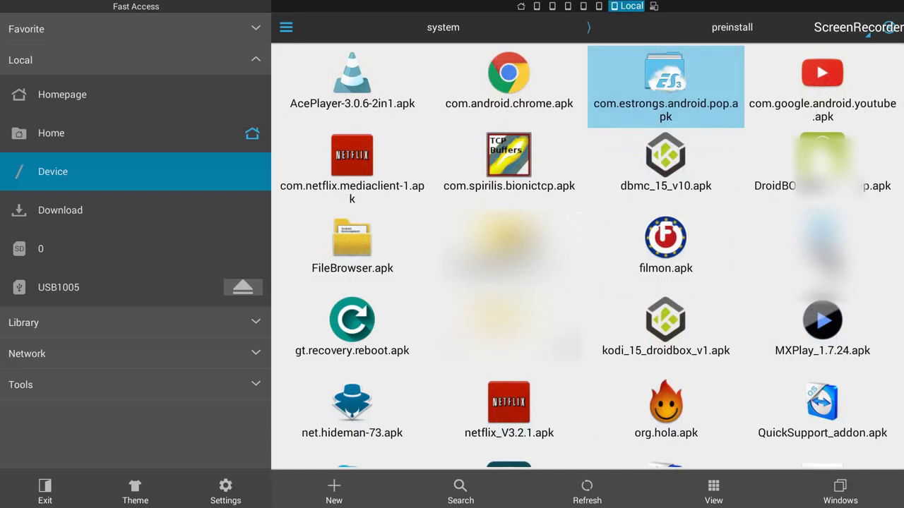
Step: Open the dbmc_15_v10.apk package in the preinstall folder and try to install it
key(Down)
key(Down)
key(Up)
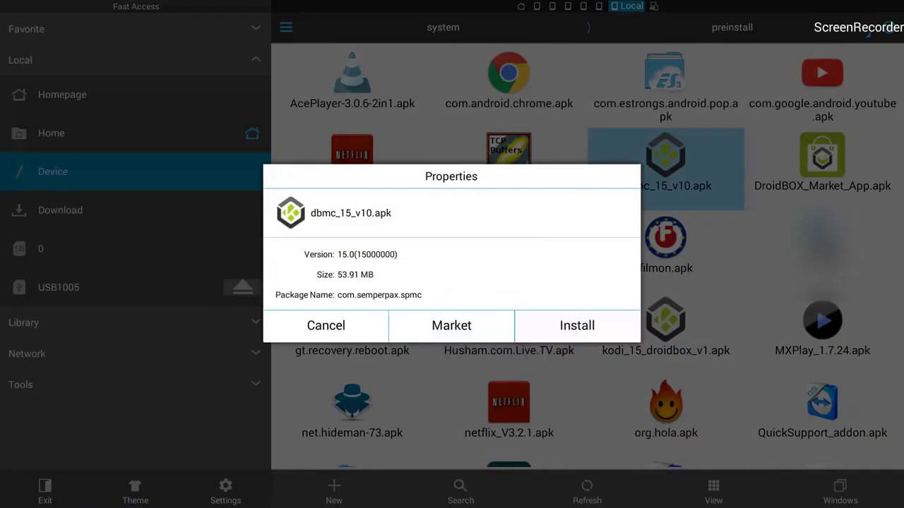
key(Right)
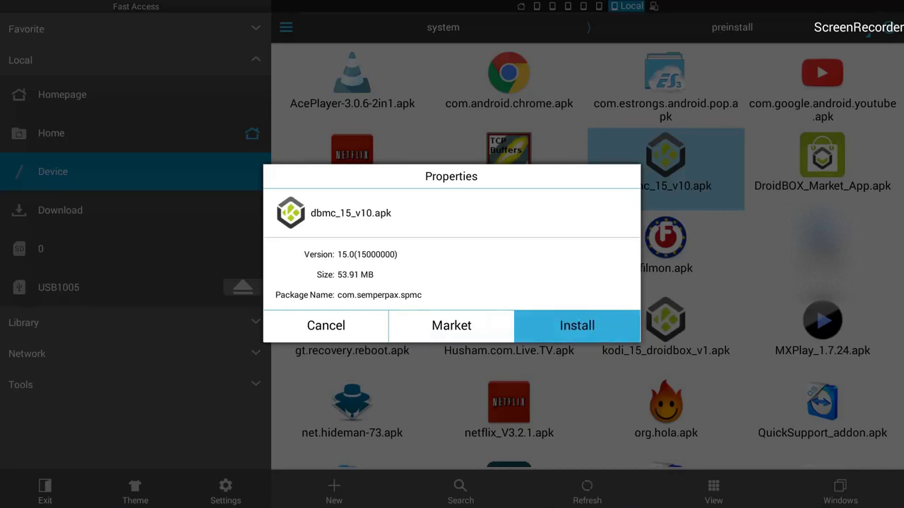
key(Return)
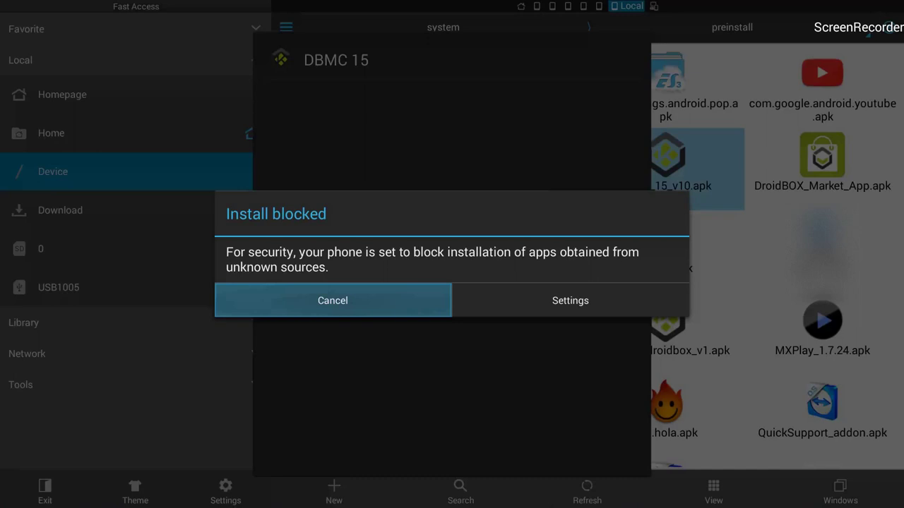
Step: Allow installation of apps from unknown sources in the Security settings, accept the risk notice, and return to the home screen
key(Right)
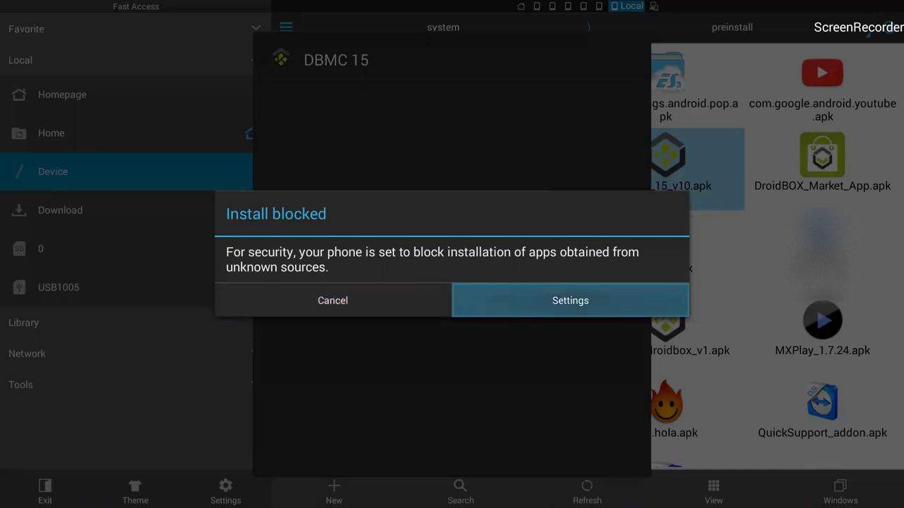
key(Return)
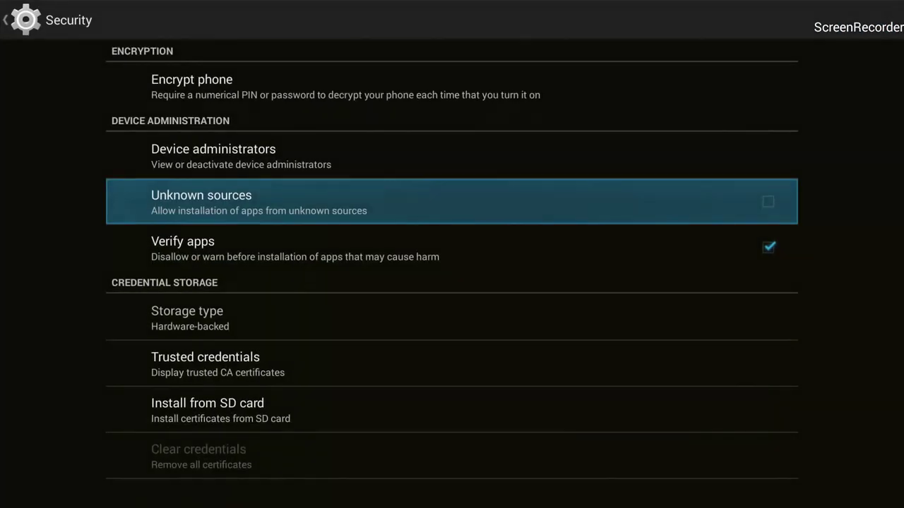
key(Up)
key(Down)
key(Down)
key(Up)
key(Return)
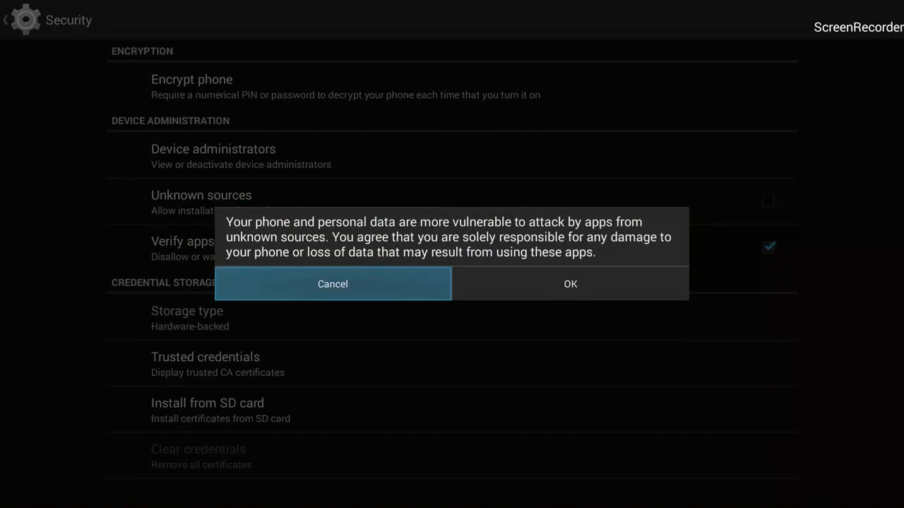
key(Right)
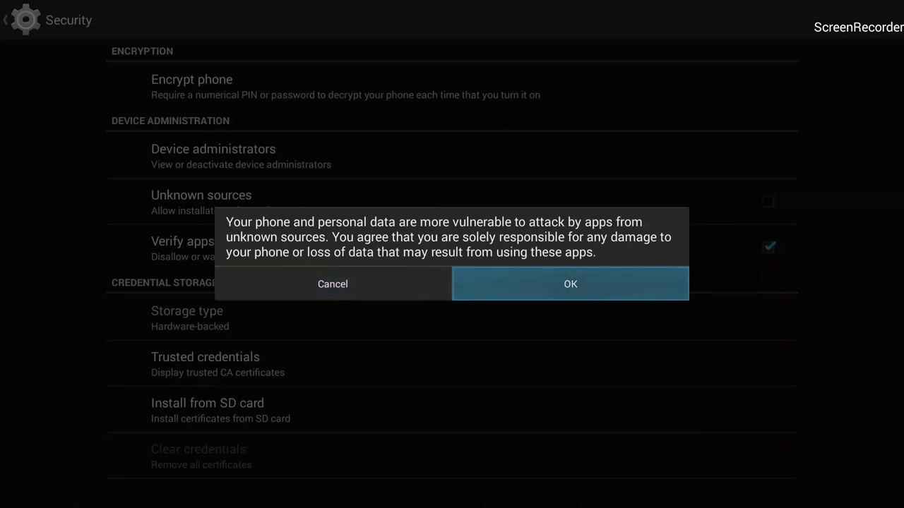
key(Return)
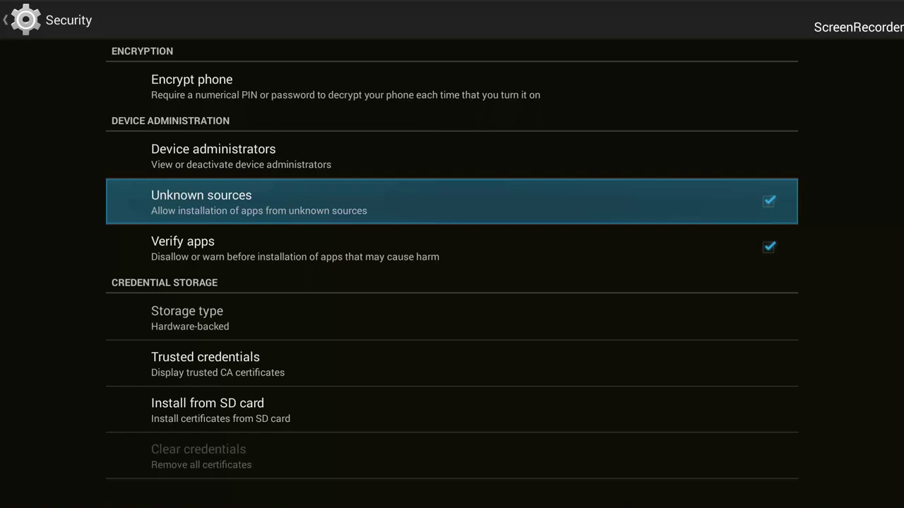
key(Home)
key(Down)
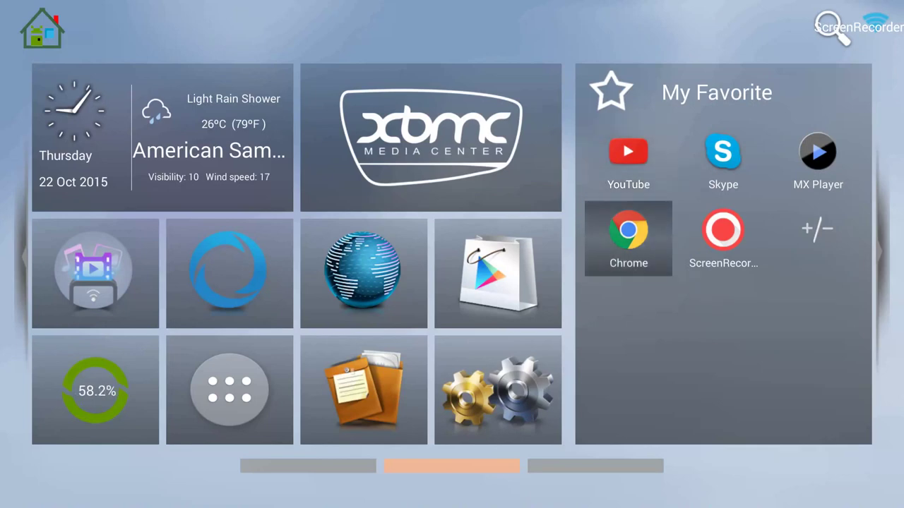
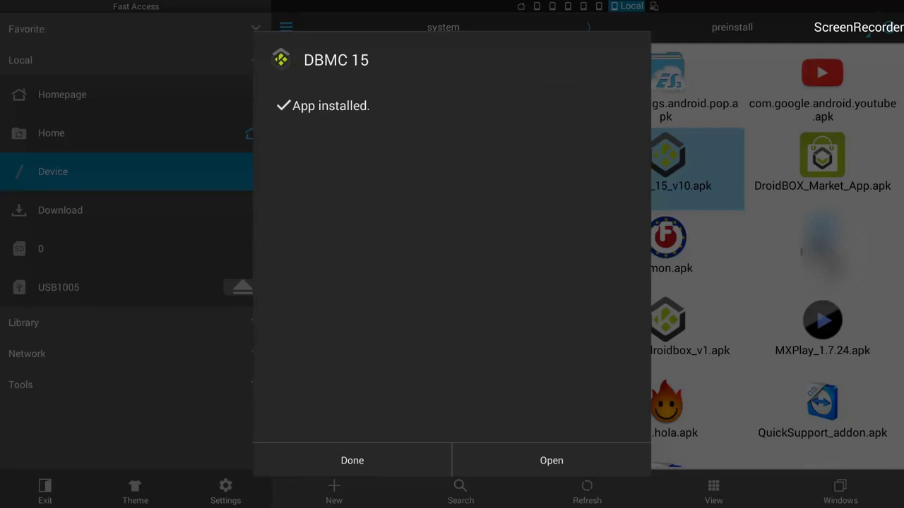
Step: Close the completed DBMC 15 installation without launching the app
key(Down)
key(Right)
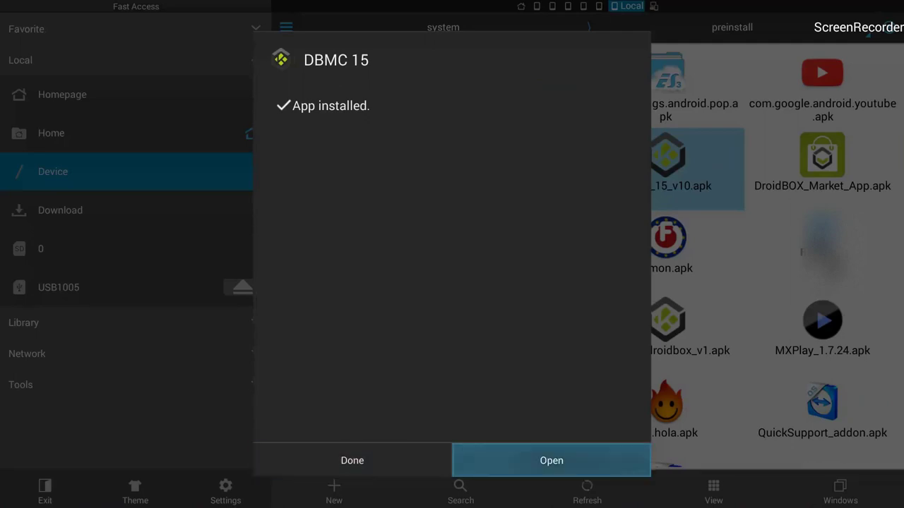
key(Left)
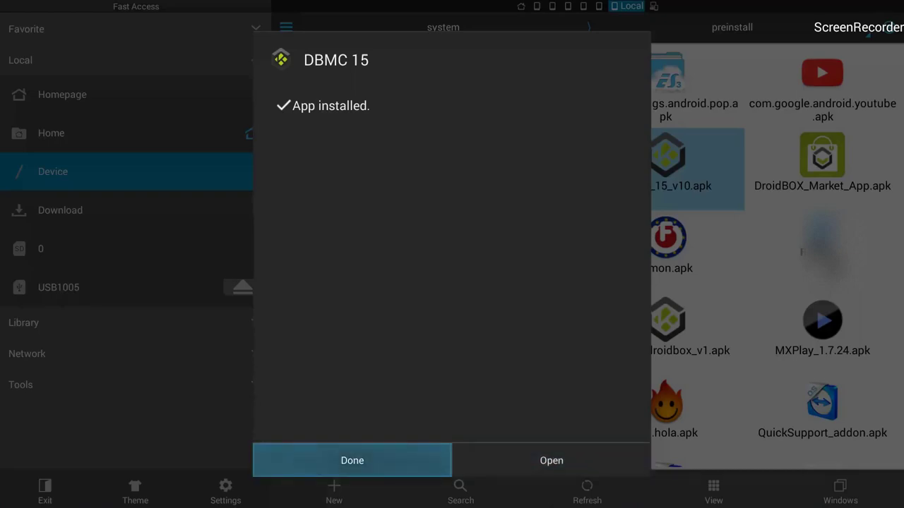
key(Return)
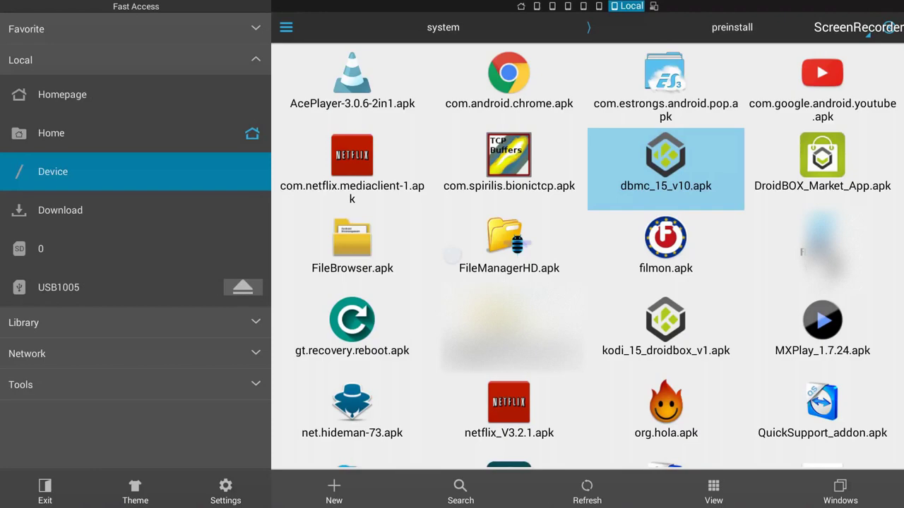
Step: Return to the home screen, open the list of all installed apps, and select DBMC 15
key(Home)
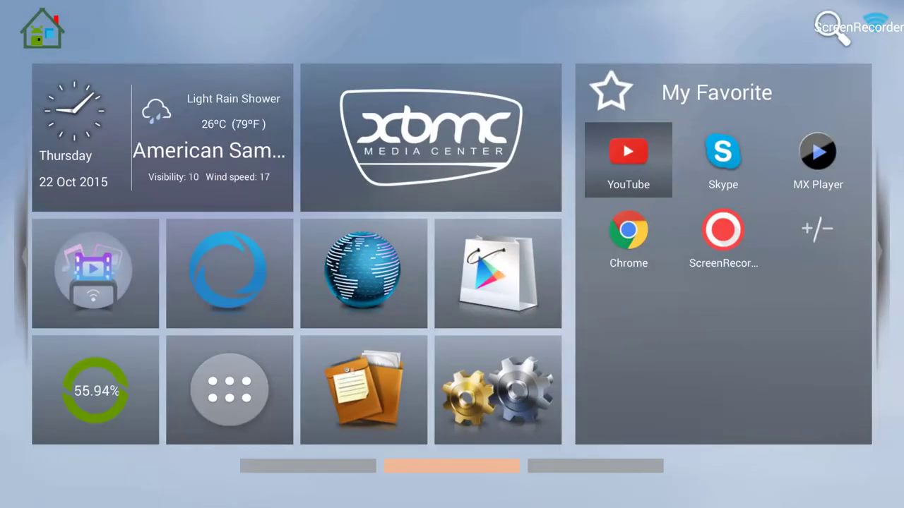
key(Down)
key(Left)
key(Left)
key(Left)
key(Down)
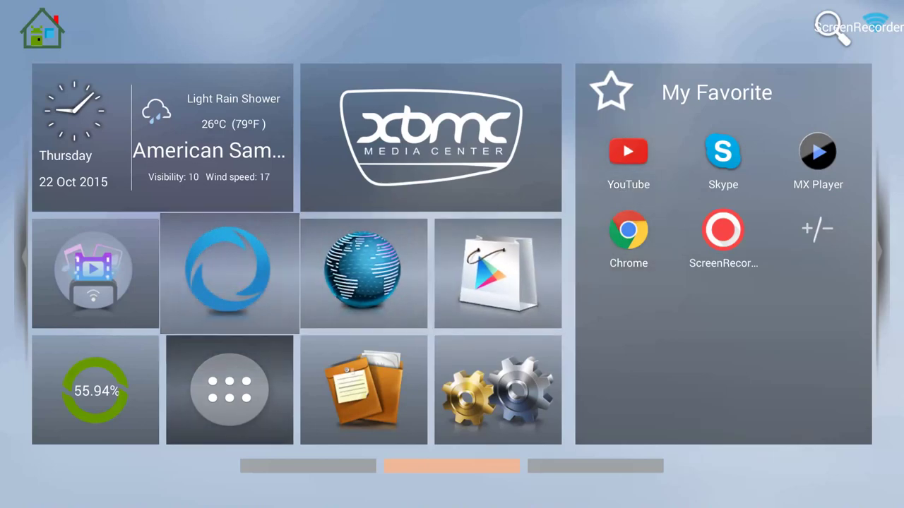
key(Return)
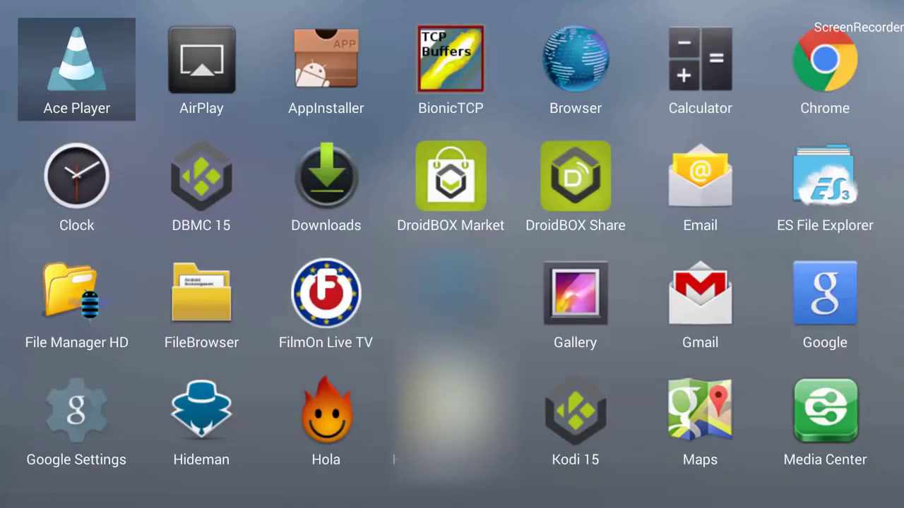
key(Right)
key(Down)
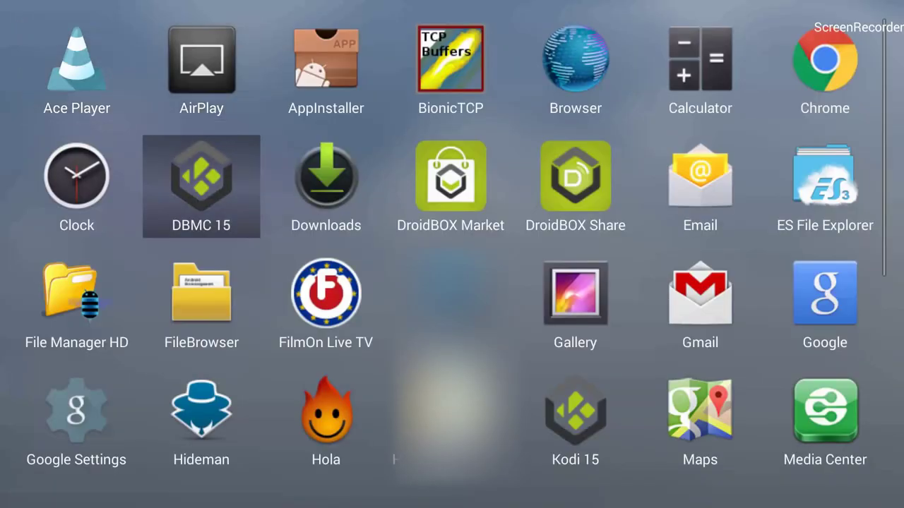